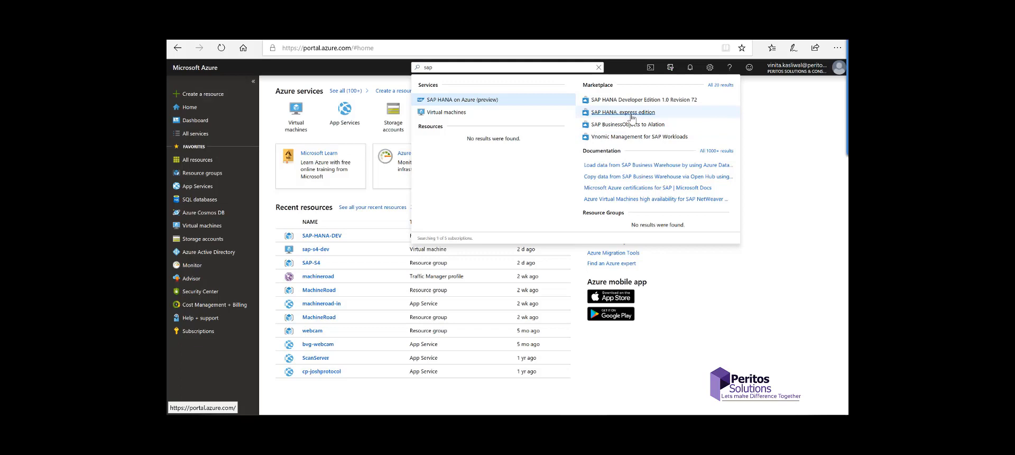
Step: Open the SAP HANA, express edition offer, keep the Server + Applications plan, and use a pre-set configuration
{"action": "left_click", "coordinate": [632, 112]}
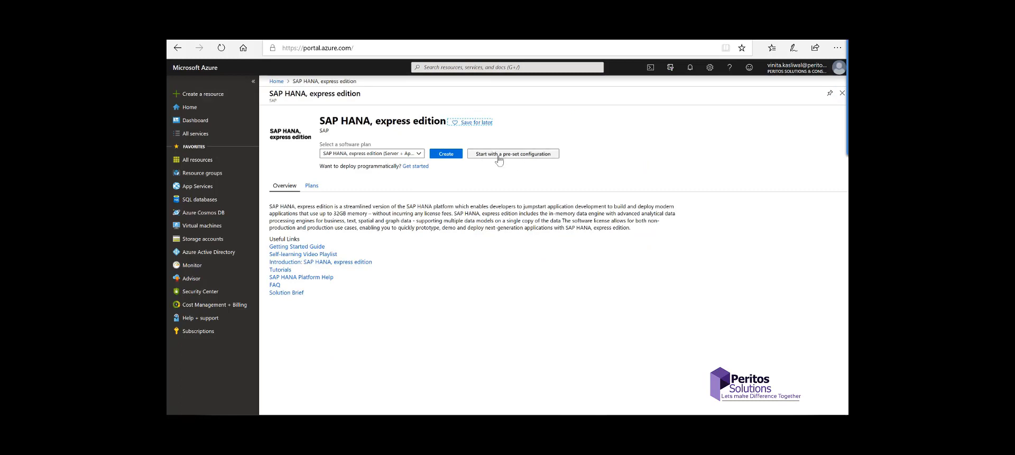
{"action": "left_click", "coordinate": [422, 154]}
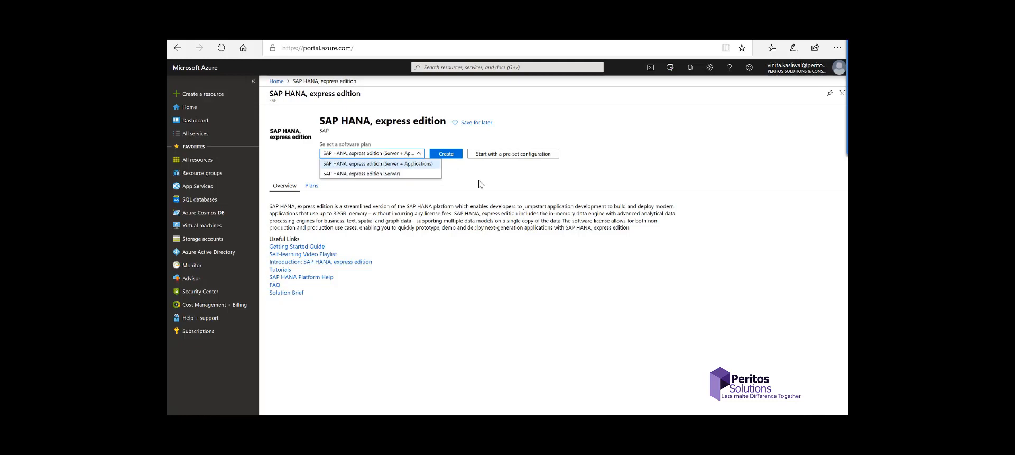
{"action": "left_click", "coordinate": [426, 167]}
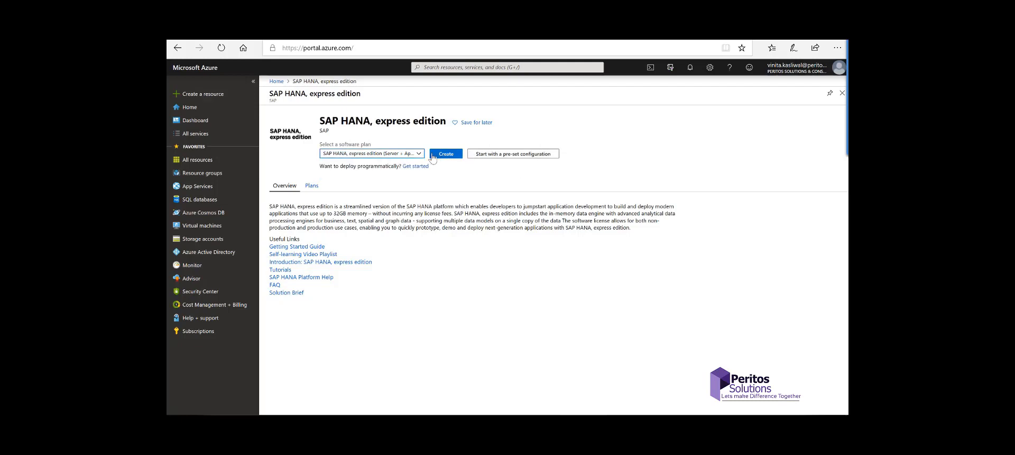
{"action": "left_click", "coordinate": [507, 154]}
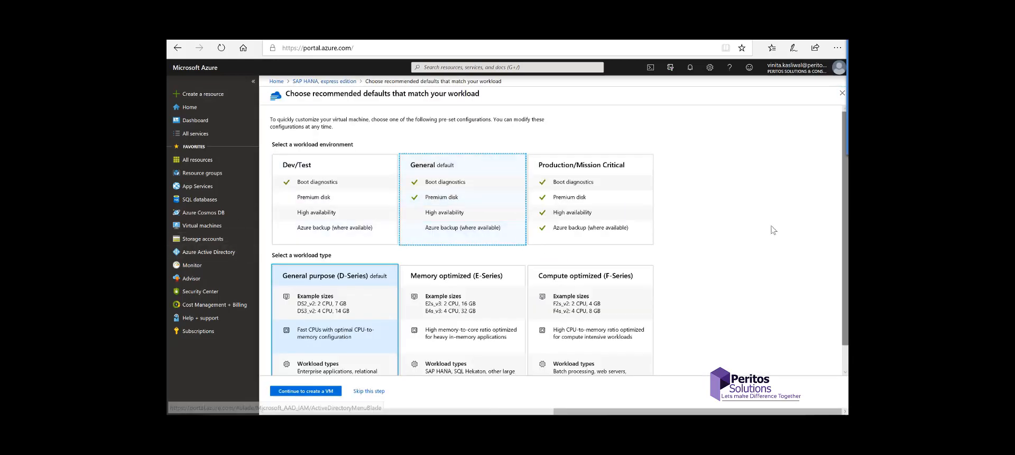
Step: Accept the General environment and General purpose (D-Series) defaults and continue to VM creation
{"action": "scroll", "coordinate": [362, 301], "scroll_direction": "down", "scroll_amount": 1}
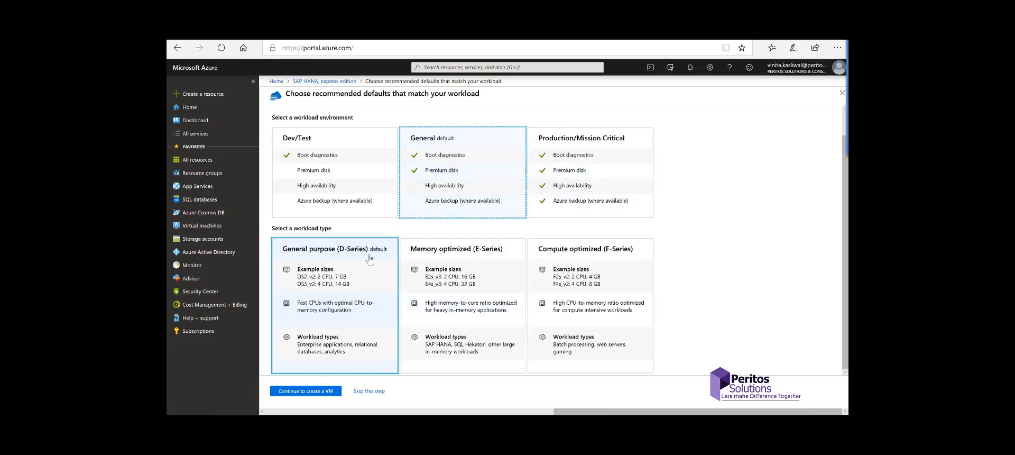
{"action": "left_click", "coordinate": [327, 394]}
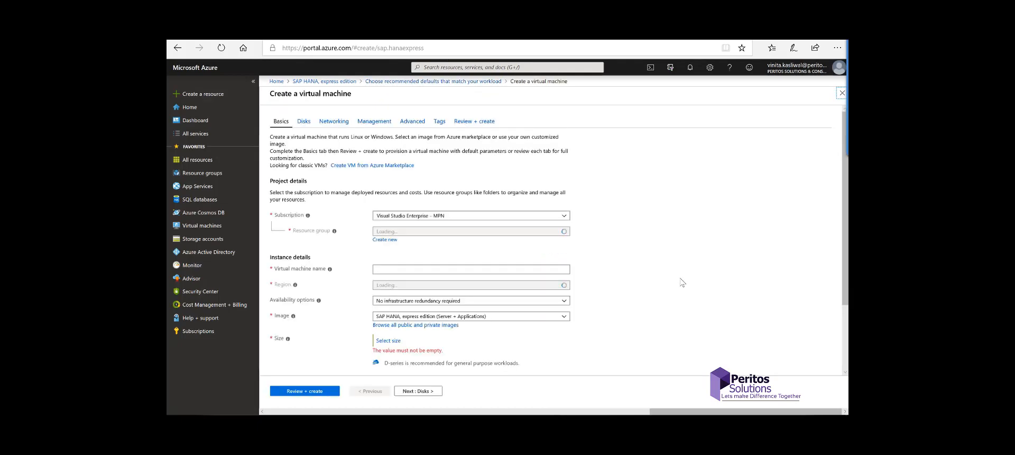
Step: Create a new resource group named SAPHANAexpress01 in the VM form
{"action": "scroll", "coordinate": [679, 282], "scroll_direction": "down", "scroll_amount": 1}
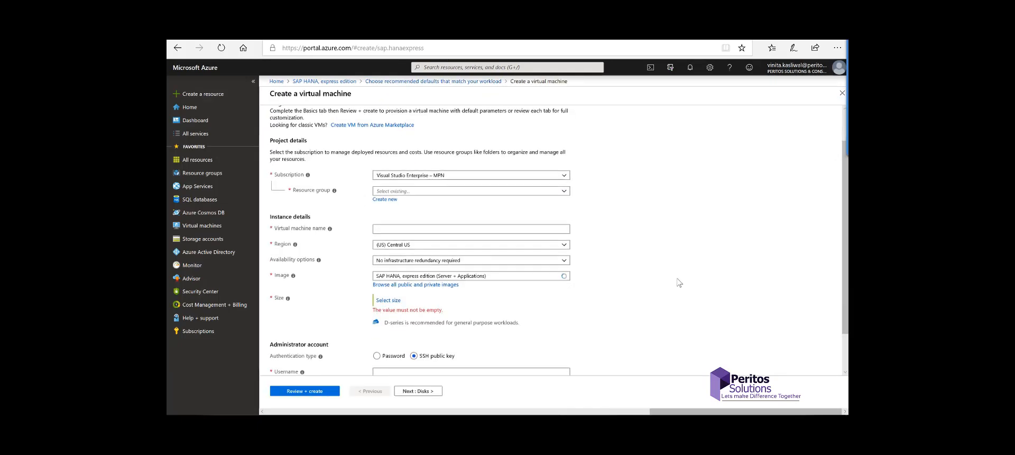
{"action": "scroll", "coordinate": [679, 282], "scroll_direction": "down", "scroll_amount": 1}
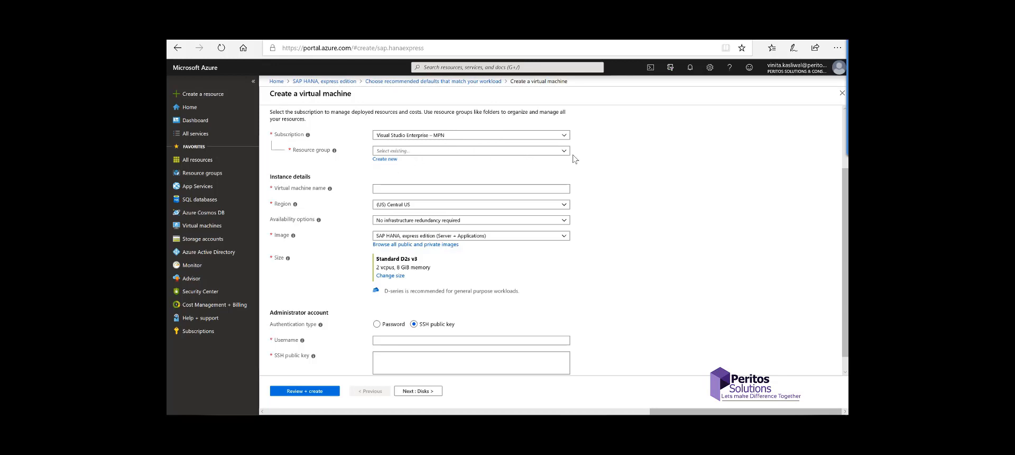
{"action": "left_click", "coordinate": [381, 160]}
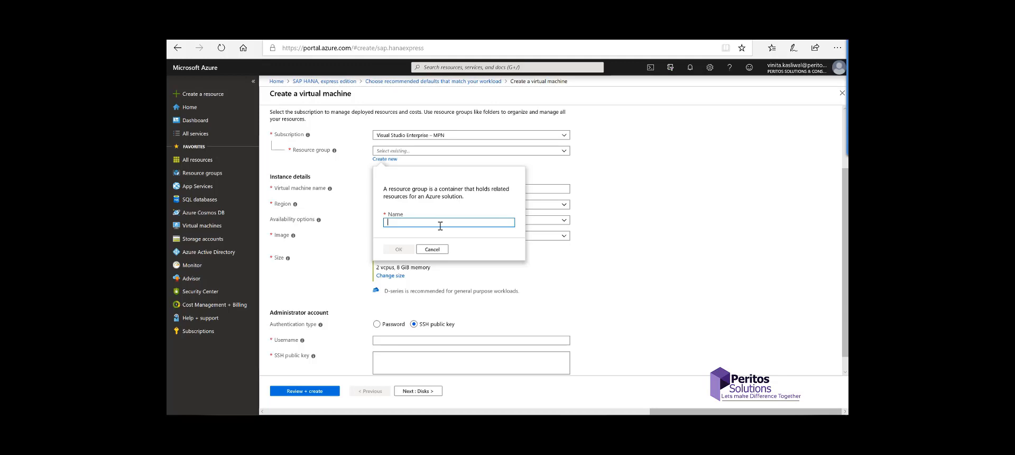
{"action": "type", "text": "SAPHANAexpress01"}
{"action": "key", "text": "Return"}
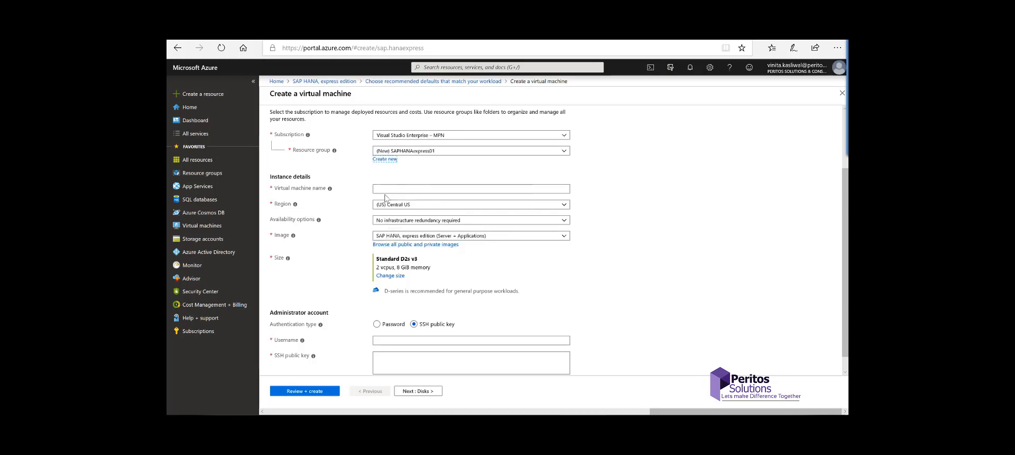
{"action": "left_click", "coordinate": [433, 189]}
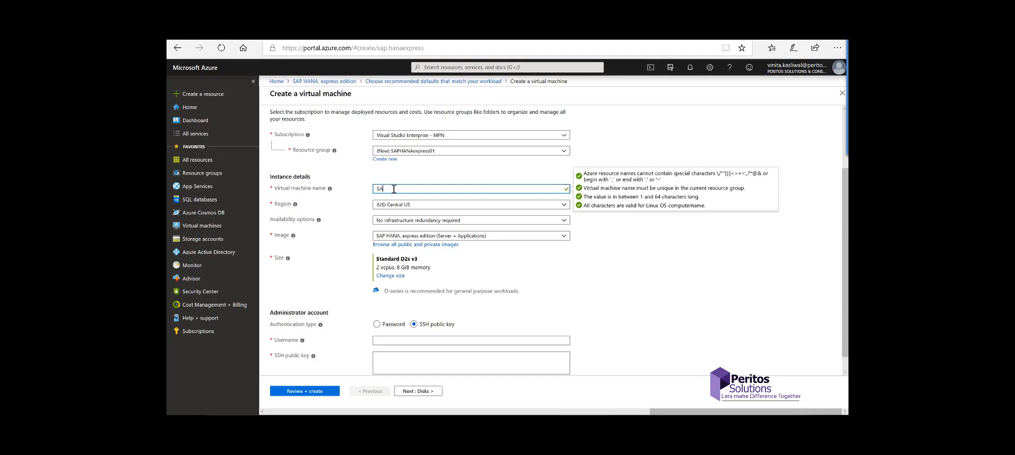
Step: Name the virtual machine SAPHANAexpress01, removing the stray underscore
{"action": "type", "text": "P_HANAexpress01"}
{"action": "left_click", "coordinate": [387, 189]}
{"action": "key", "text": "Delete"}
Step: Keep (US) Central US as the region and bring up the VM size list
{"action": "left_click", "coordinate": [563, 206]}
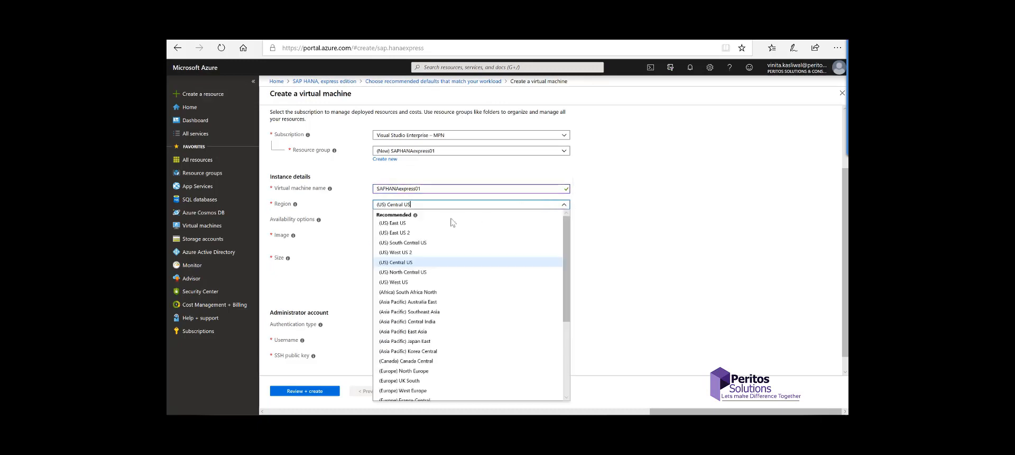
{"action": "scroll", "coordinate": [443, 346], "scroll_direction": "down", "scroll_amount": 5}
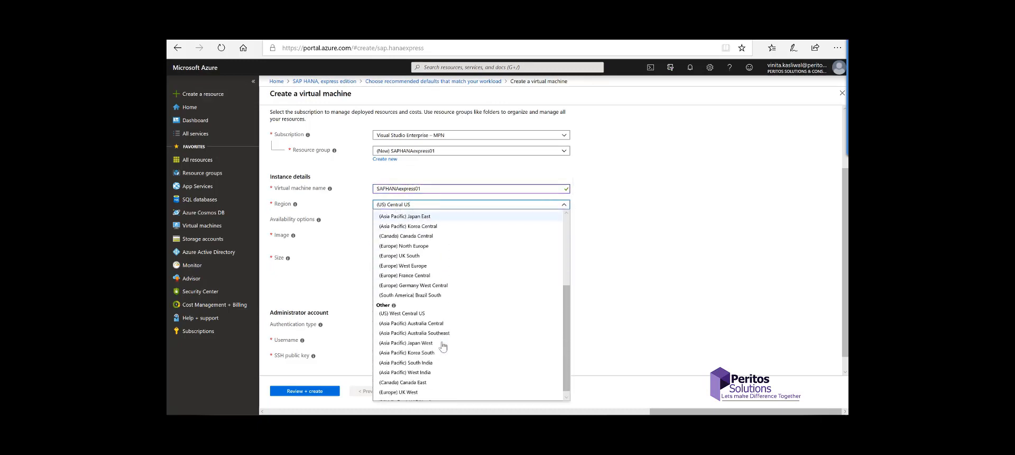
{"action": "scroll", "coordinate": [445, 347], "scroll_direction": "up", "scroll_amount": 5}
{"action": "left_click", "coordinate": [663, 262]}
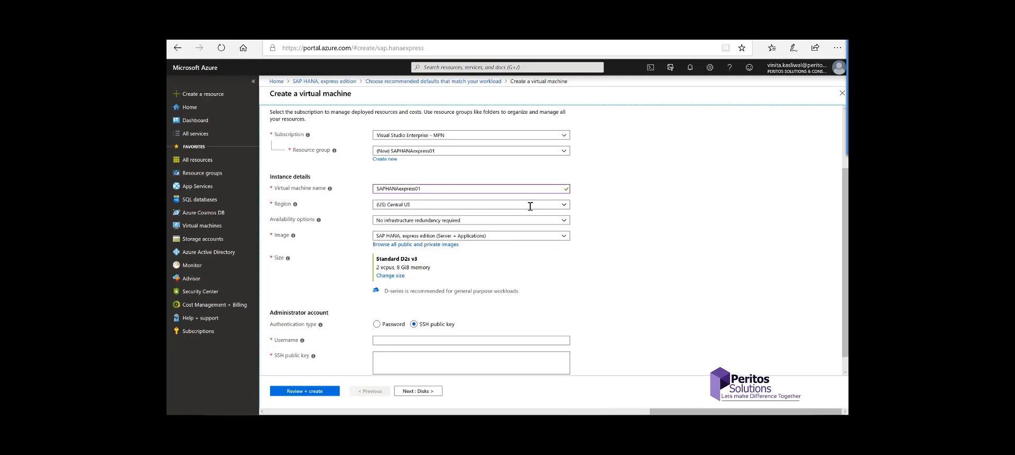
{"action": "left_click", "coordinate": [565, 204]}
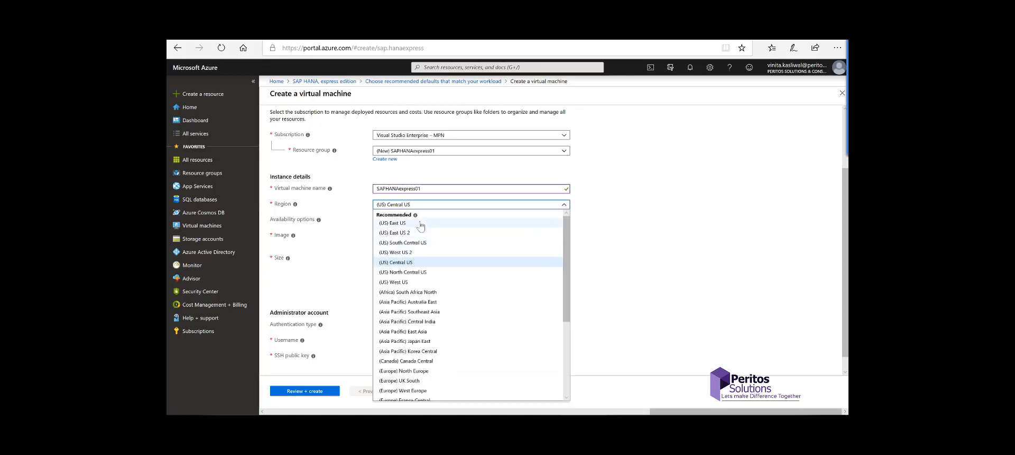
{"action": "left_click", "coordinate": [652, 208]}
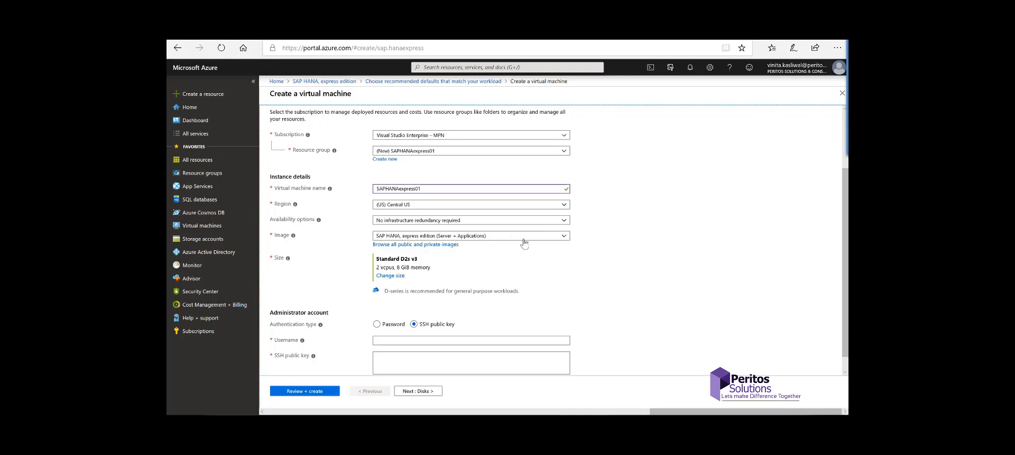
{"action": "scroll", "coordinate": [575, 273], "scroll_direction": "down", "scroll_amount": 1}
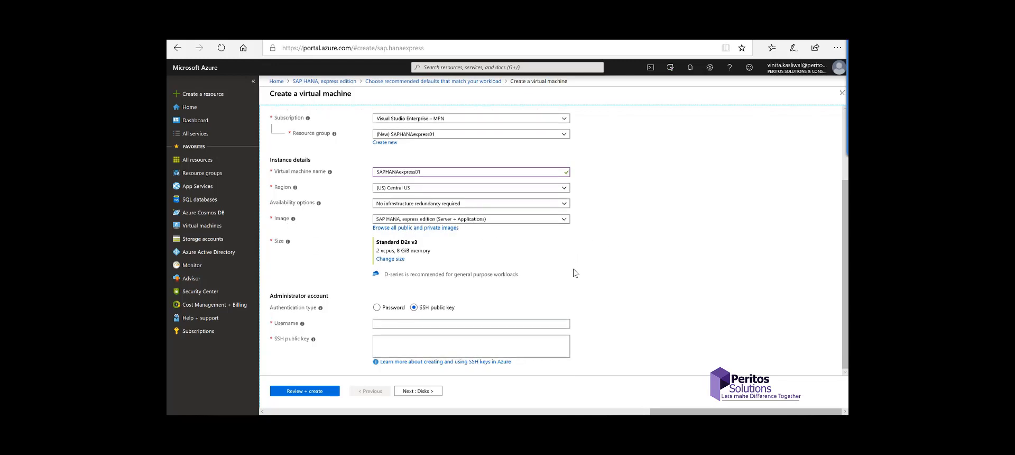
{"action": "left_click", "coordinate": [391, 260]}
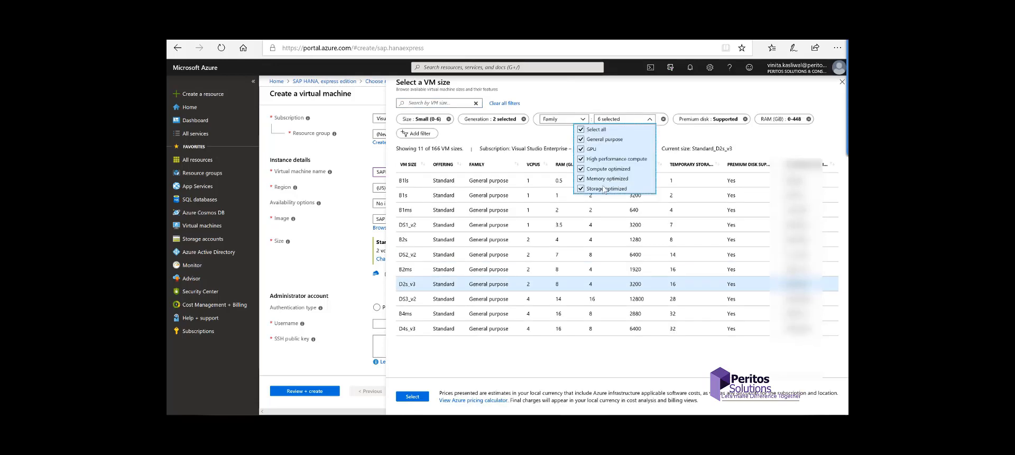
Step: Widen the family filter, sort by RAM, and select the E2s_v3 size (2 vCPUs, 16 GiB)
{"action": "left_click", "coordinate": [600, 199]}
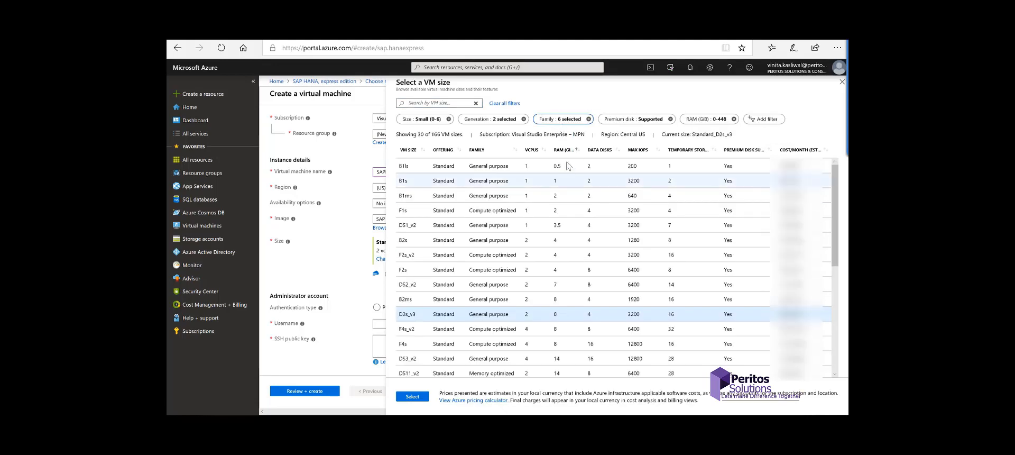
{"action": "left_click", "coordinate": [565, 149]}
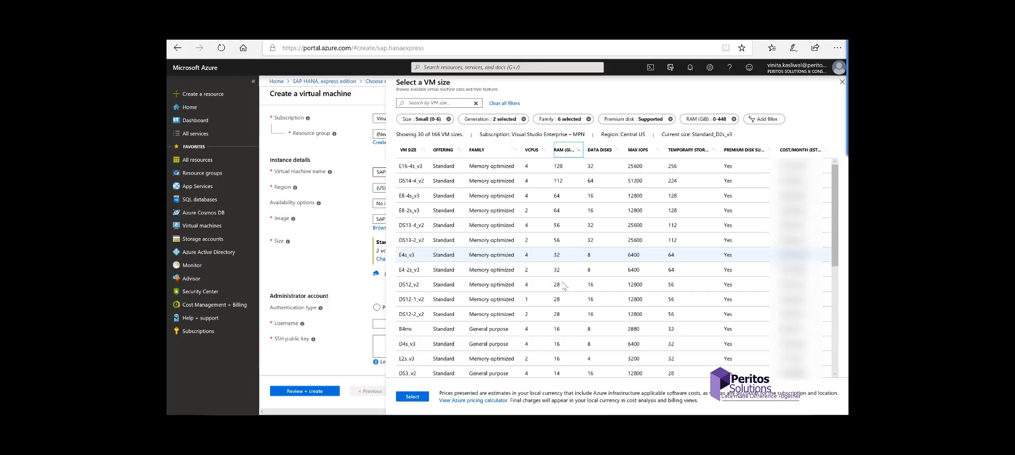
{"action": "scroll", "coordinate": [561, 248], "scroll_direction": "down", "scroll_amount": 3}
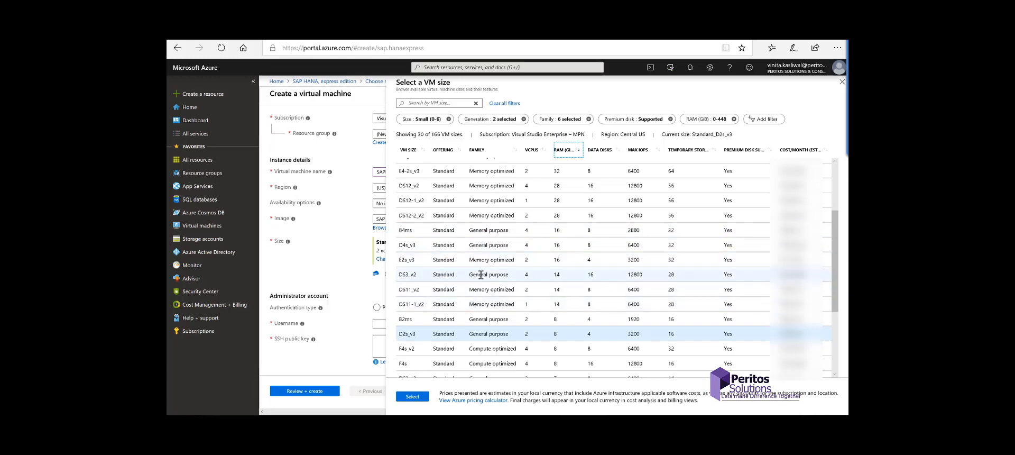
{"action": "left_click", "coordinate": [558, 265]}
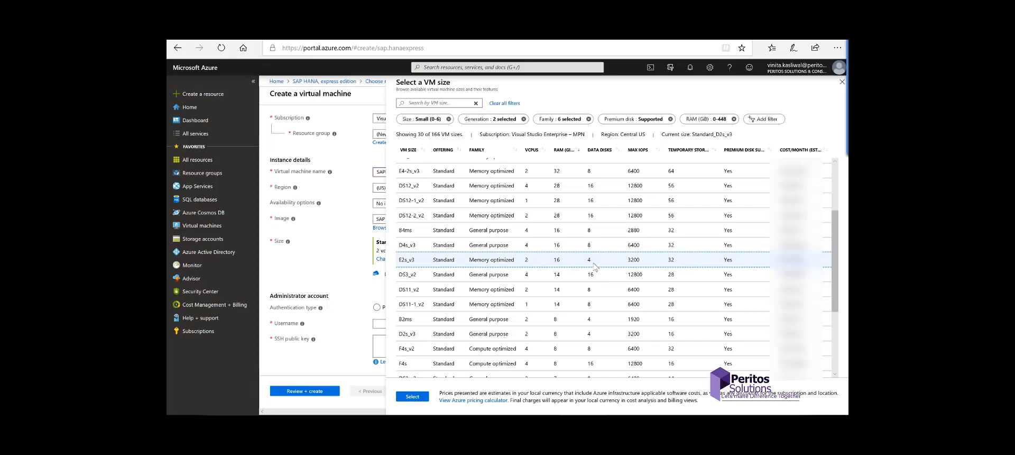
{"action": "left_click", "coordinate": [412, 397]}
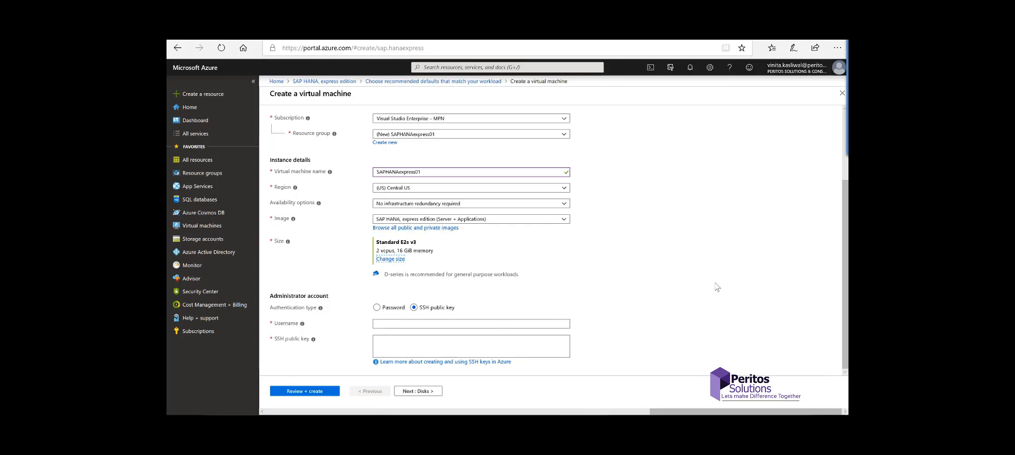
Step: Switch administrator sign-in to password authentication, fill in the admin username, and continue to Disks
{"action": "left_click", "coordinate": [377, 307]}
{"action": "left_click", "coordinate": [386, 331]}
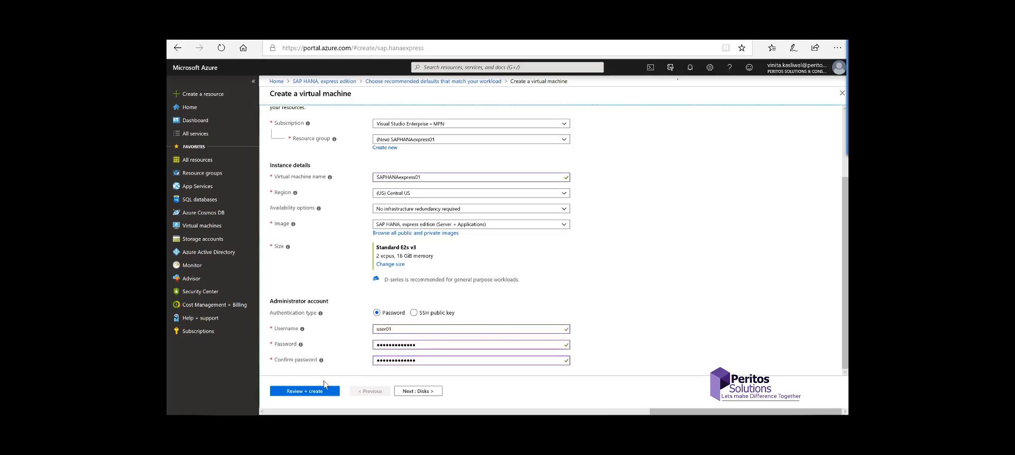
{"action": "left_click", "coordinate": [421, 392]}
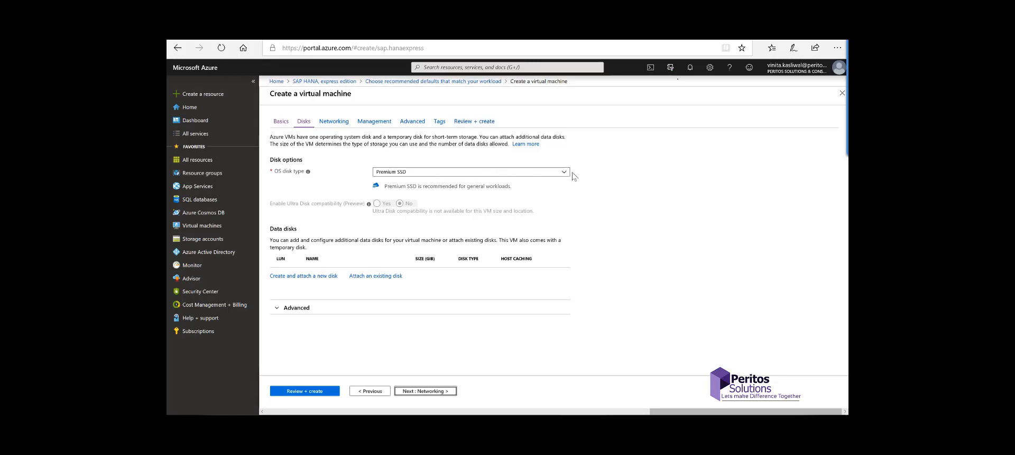
Step: Set the OS disk type to Standard SSD, keep managed disks on, and continue to Networking
{"action": "left_click", "coordinate": [535, 173]}
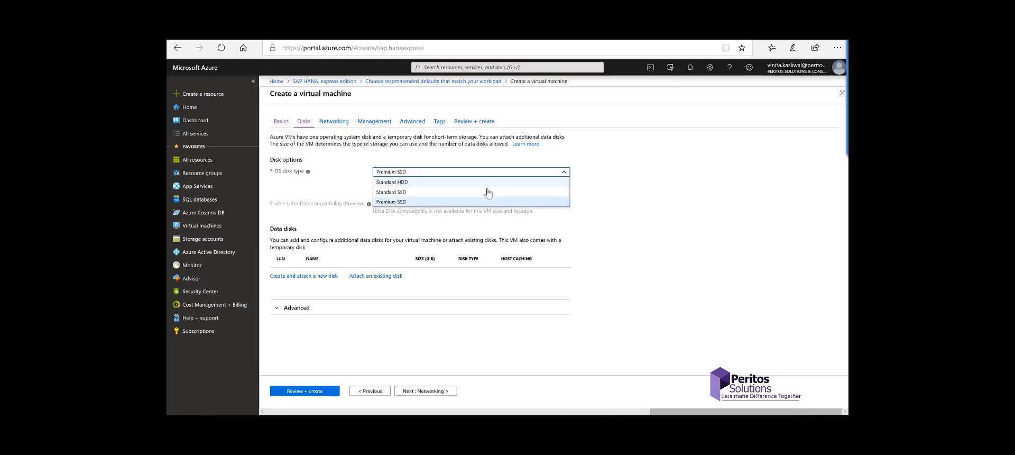
{"action": "left_click", "coordinate": [449, 192]}
{"action": "left_click", "coordinate": [535, 305]}
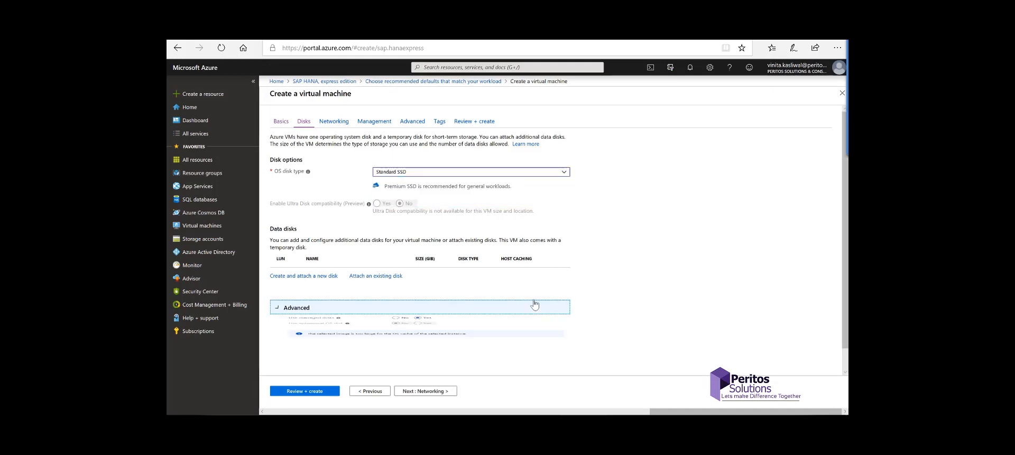
{"action": "scroll", "coordinate": [671, 260], "scroll_direction": "down", "scroll_amount": 1}
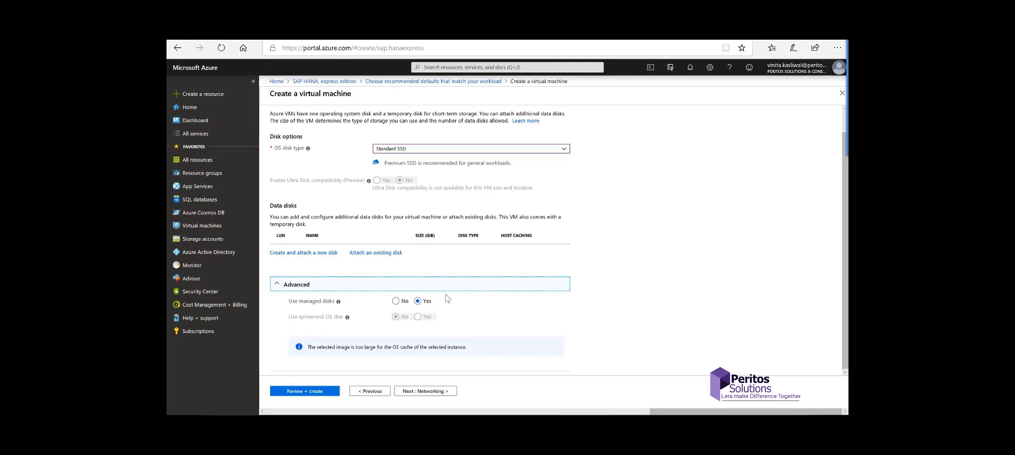
{"action": "left_click", "coordinate": [629, 257]}
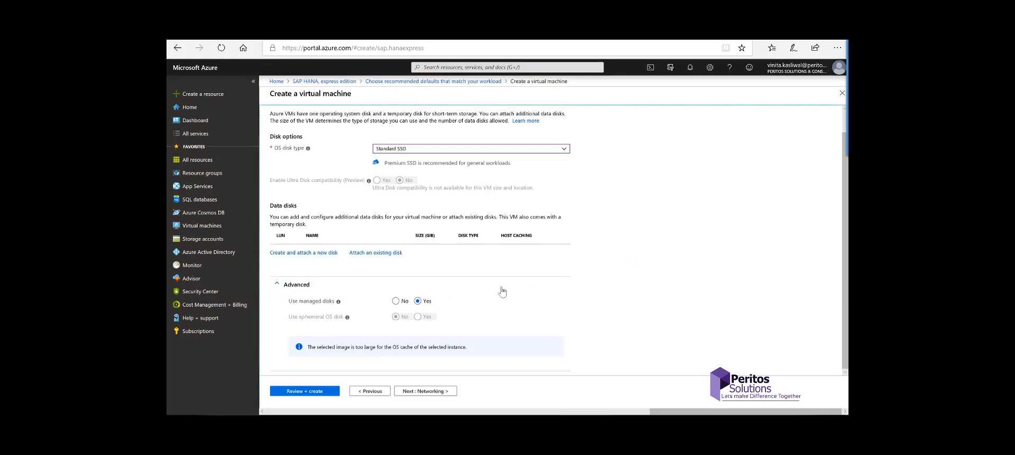
{"action": "left_click", "coordinate": [401, 302]}
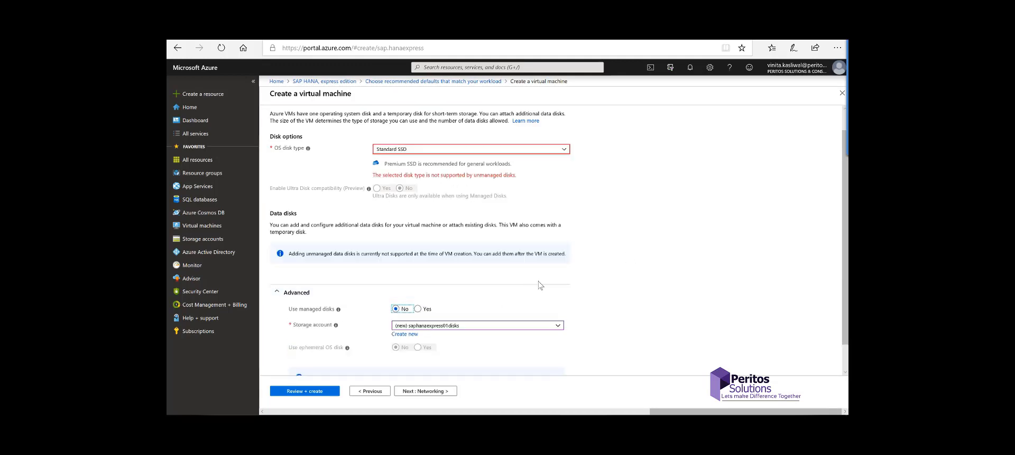
{"action": "left_click", "coordinate": [427, 307]}
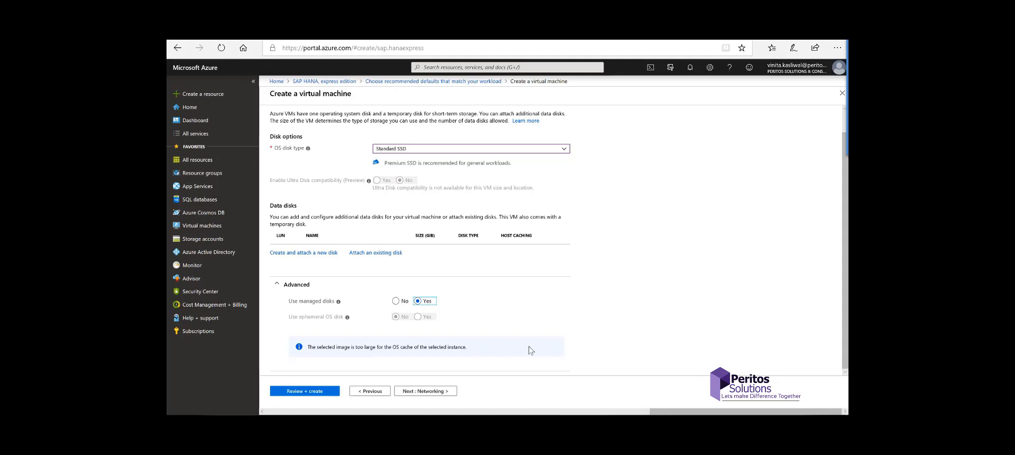
{"action": "left_click", "coordinate": [340, 287]}
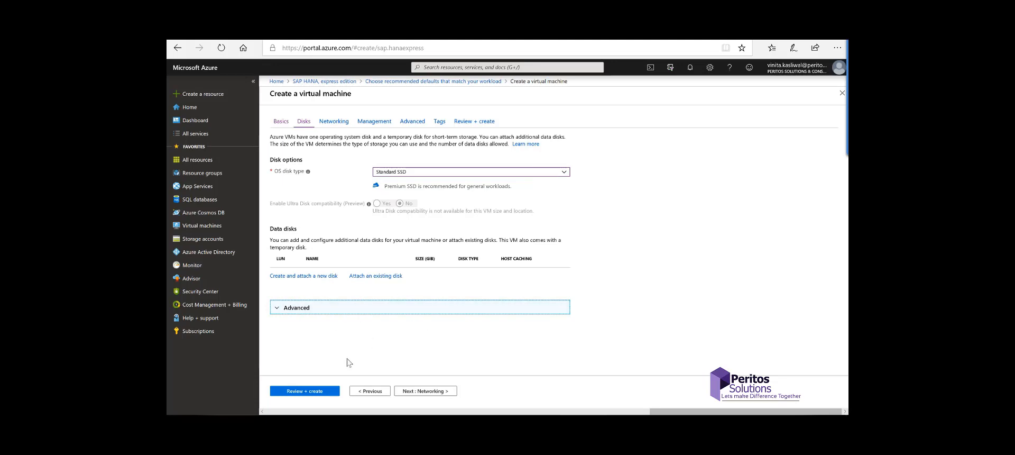
{"action": "left_click", "coordinate": [420, 392]}
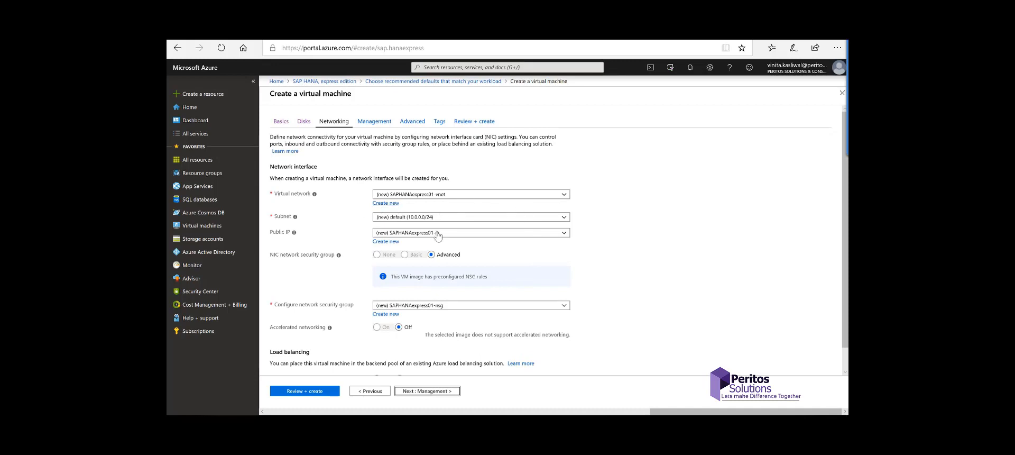
{"action": "scroll", "coordinate": [610, 275], "scroll_direction": "down", "scroll_amount": 2}
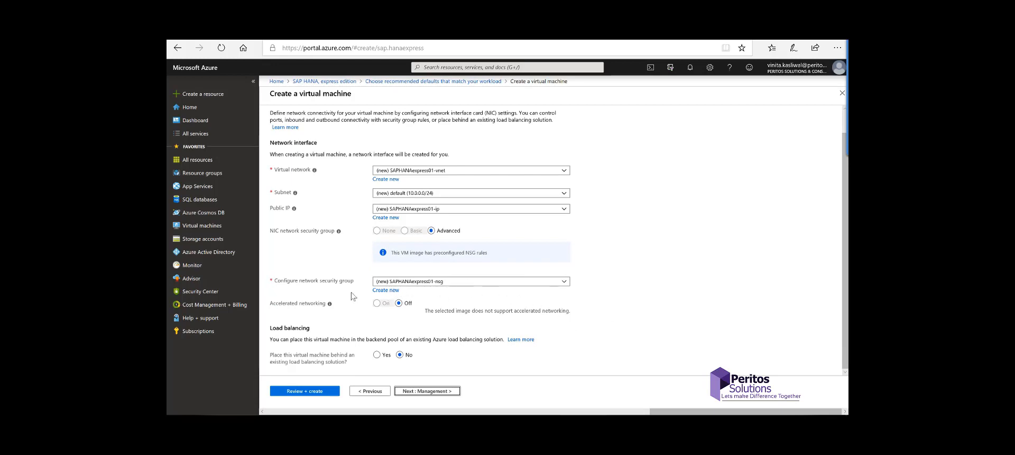
{"action": "left_click", "coordinate": [564, 282]}
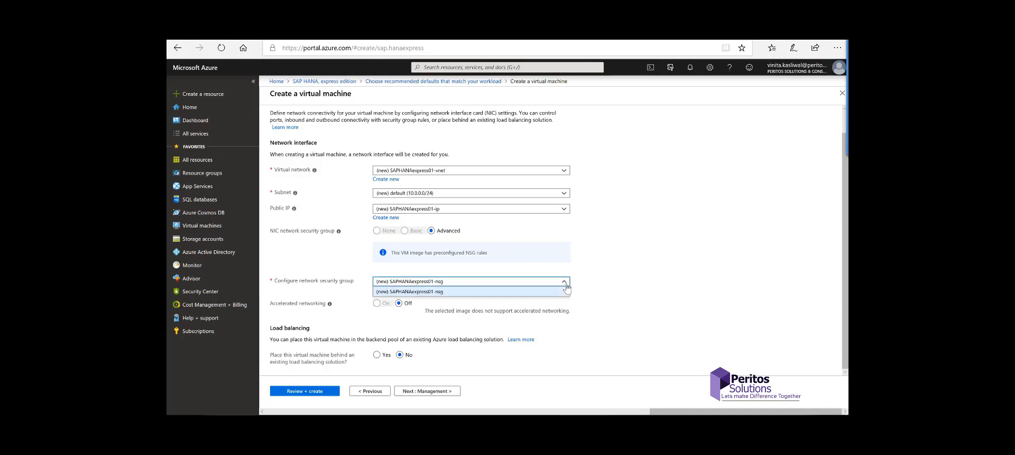
{"action": "left_click", "coordinate": [567, 289]}
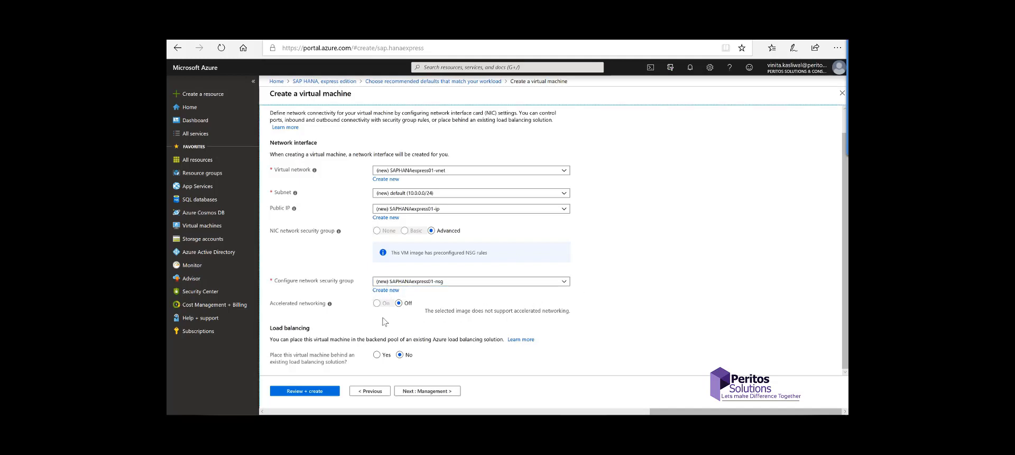
Step: On the Management tab, set Enable auto-shutdown to Off, then continue to Advanced
{"action": "left_click", "coordinate": [423, 391]}
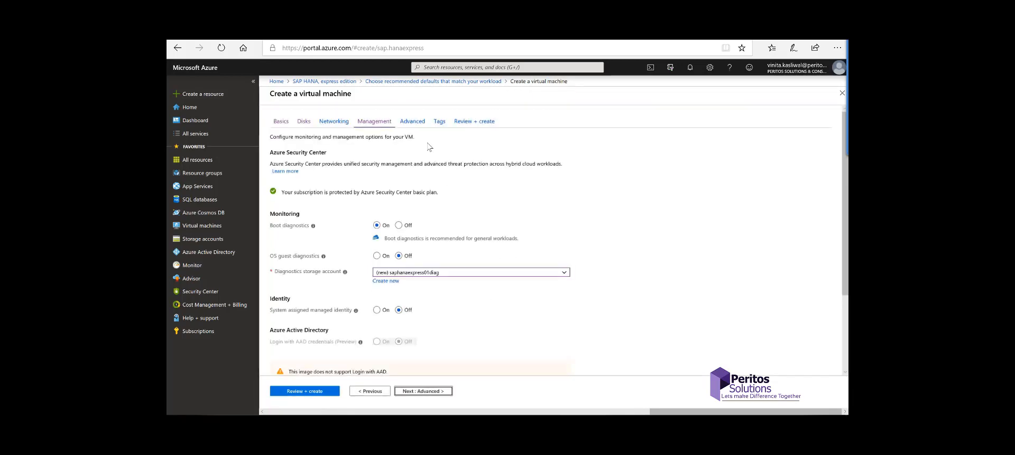
{"action": "scroll", "coordinate": [532, 229], "scroll_direction": "down", "scroll_amount": 1}
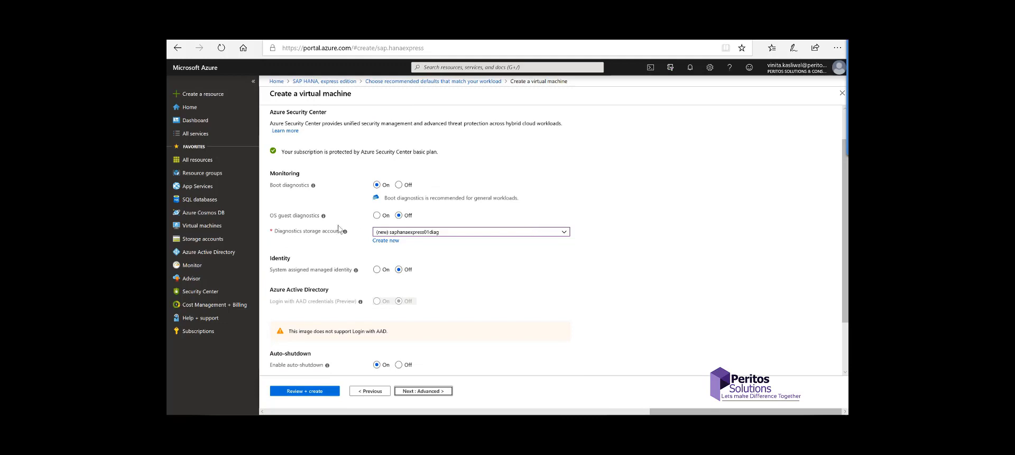
{"action": "scroll", "coordinate": [578, 296], "scroll_direction": "down", "scroll_amount": 2}
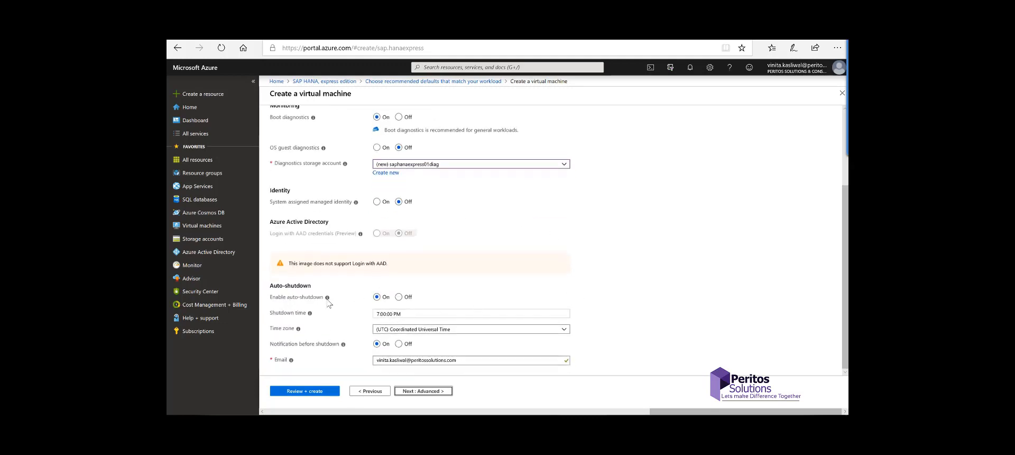
{"action": "left_click", "coordinate": [400, 297]}
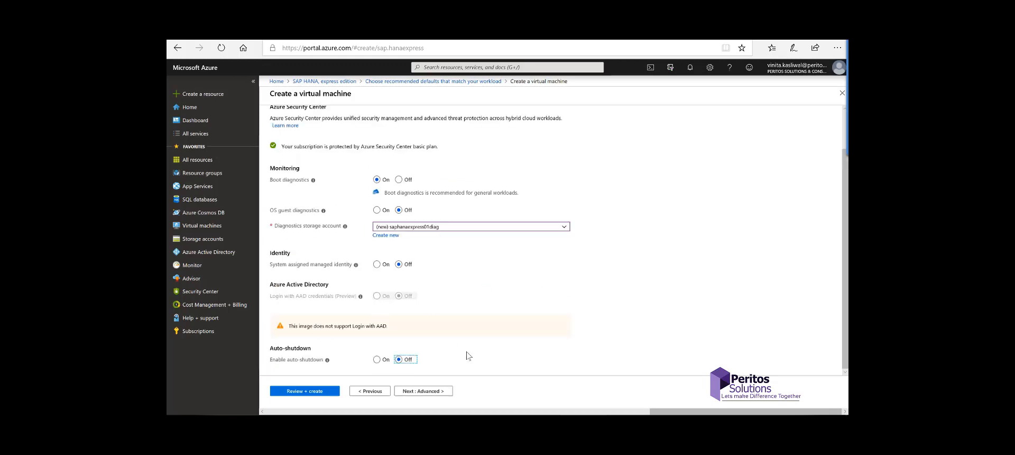
{"action": "left_click", "coordinate": [429, 391]}
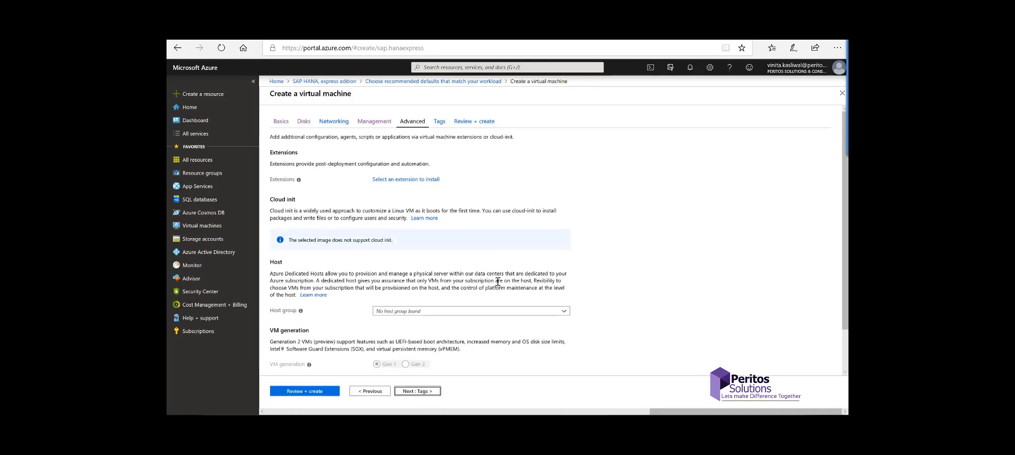
Step: Leave the Advanced tab's extension and host options unchanged and proceed to Tags
{"action": "scroll", "coordinate": [498, 281], "scroll_direction": "down", "scroll_amount": 1}
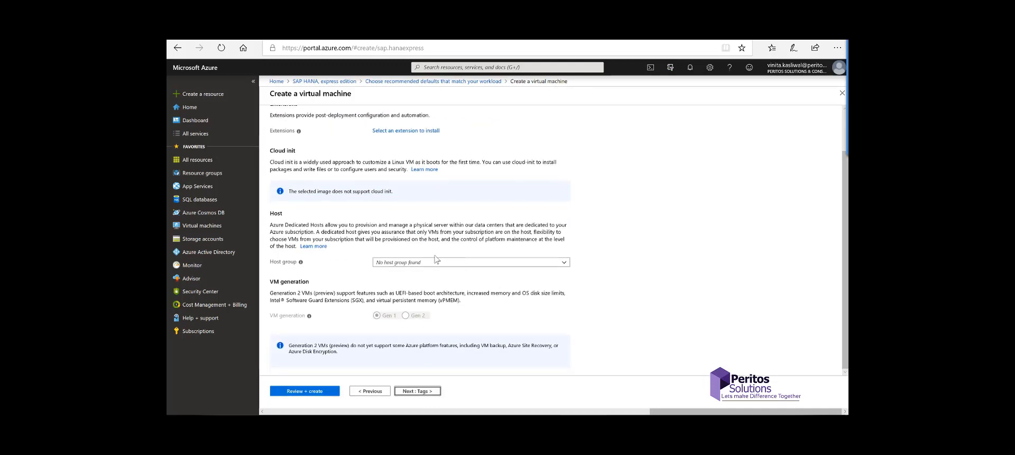
{"action": "scroll", "coordinate": [384, 316], "scroll_direction": "up", "scroll_amount": 1}
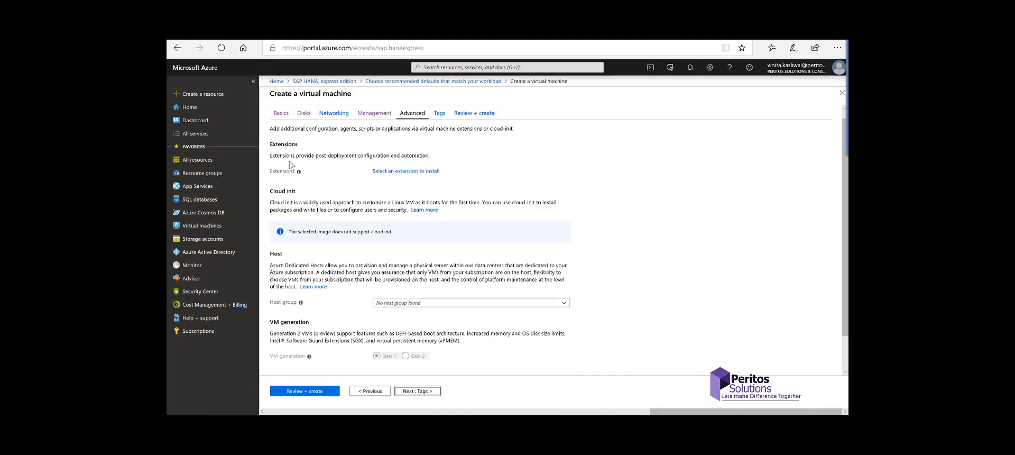
{"action": "scroll", "coordinate": [502, 344], "scroll_direction": "down", "scroll_amount": 1}
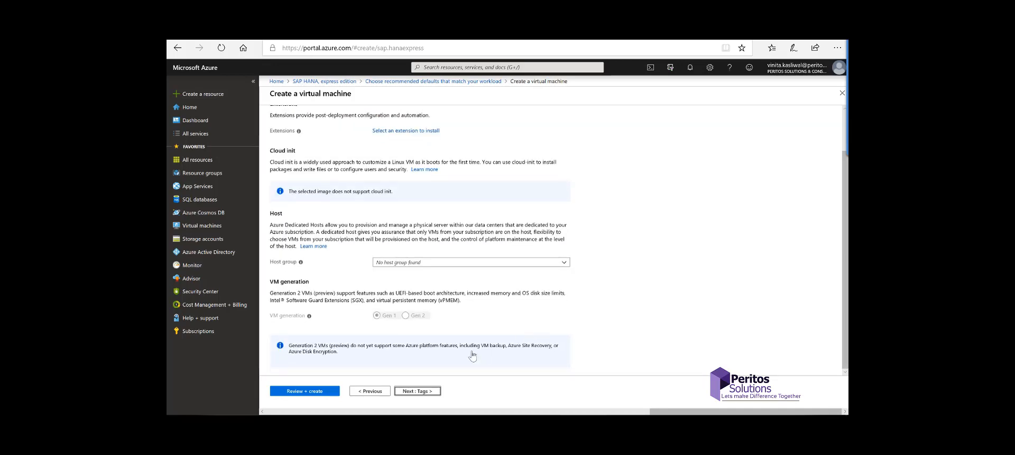
{"action": "left_click", "coordinate": [416, 392]}
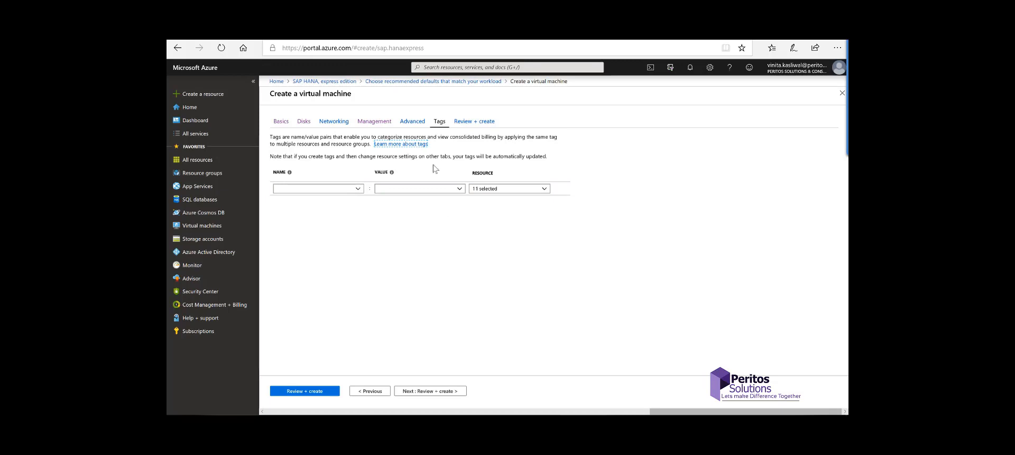
Step: Review the validated settings and create the SAPHANAexpress01 virtual machine
{"action": "left_click", "coordinate": [430, 391]}
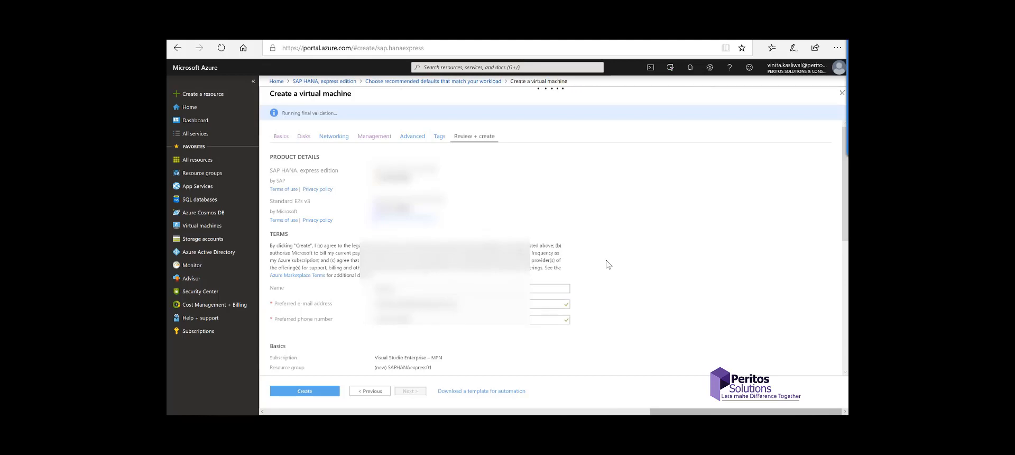
{"action": "scroll", "coordinate": [608, 264], "scroll_direction": "down", "scroll_amount": 5}
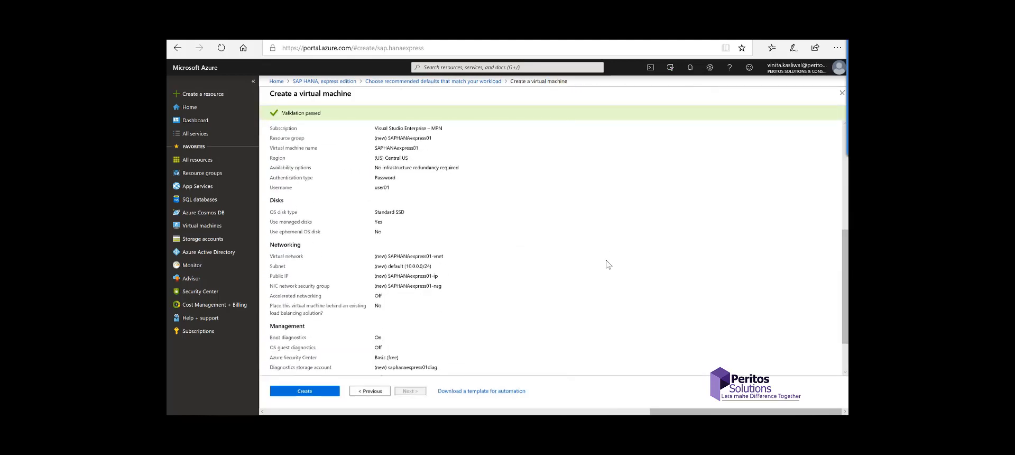
{"action": "scroll", "coordinate": [608, 265], "scroll_direction": "down", "scroll_amount": 2}
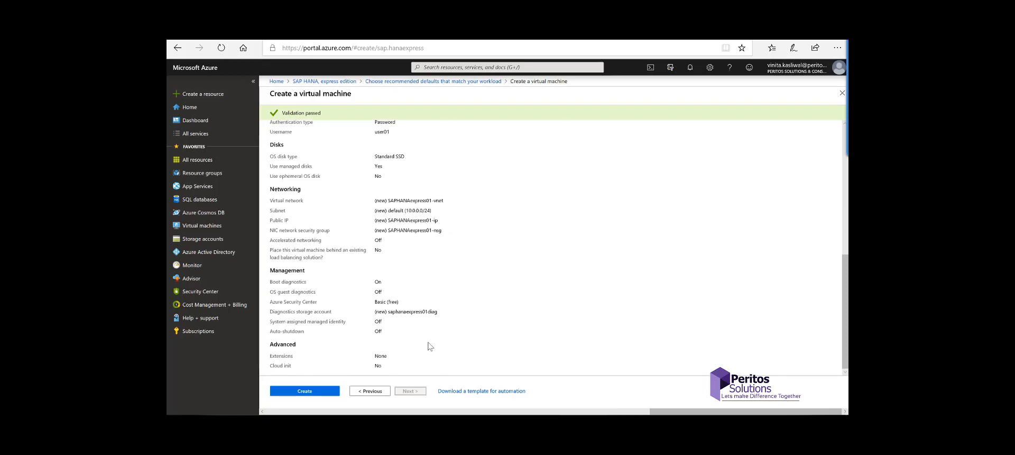
{"action": "left_click", "coordinate": [312, 391]}
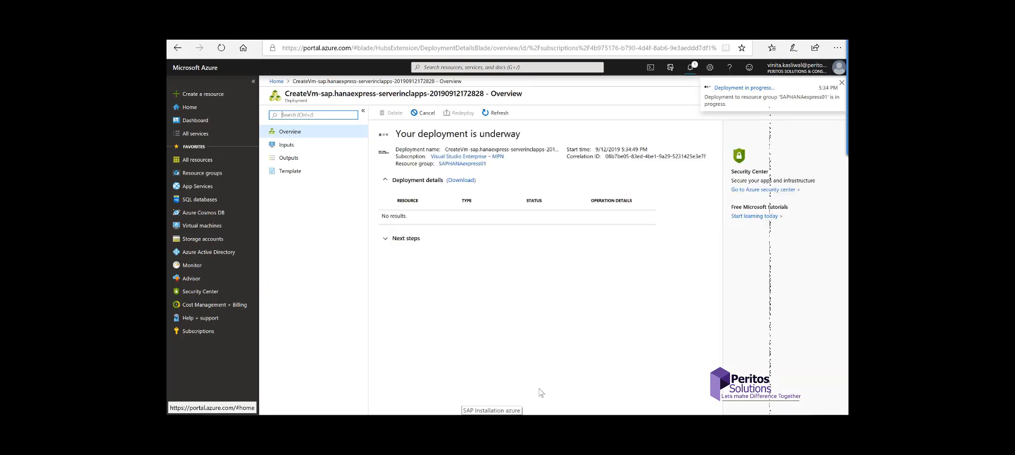
Step: Dismiss the deployment notification and wait until the Overview shows 'Your deployment is complete'
{"action": "left_click", "coordinate": [409, 134]}
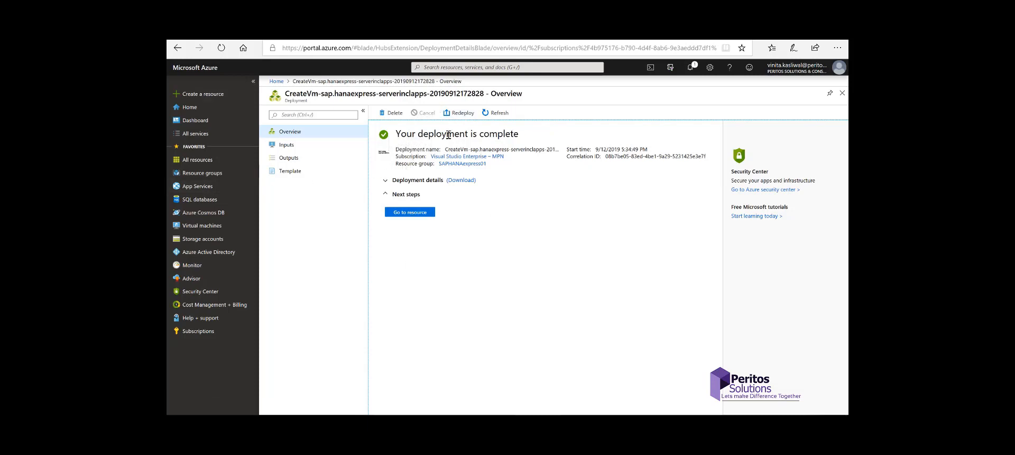
Step: Open the SAPHANAexpress01 VM page and check its public IP 40.113.205.165 against the hxehost entry in hosts
{"action": "left_click", "coordinate": [424, 219]}
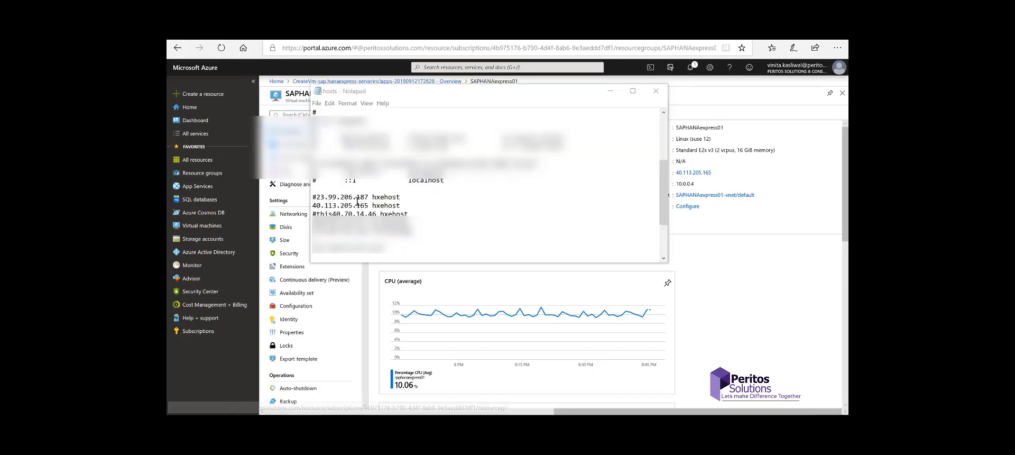
{"action": "left_click_drag", "start_coordinate": [400, 206], "coordinate": [312, 206]}
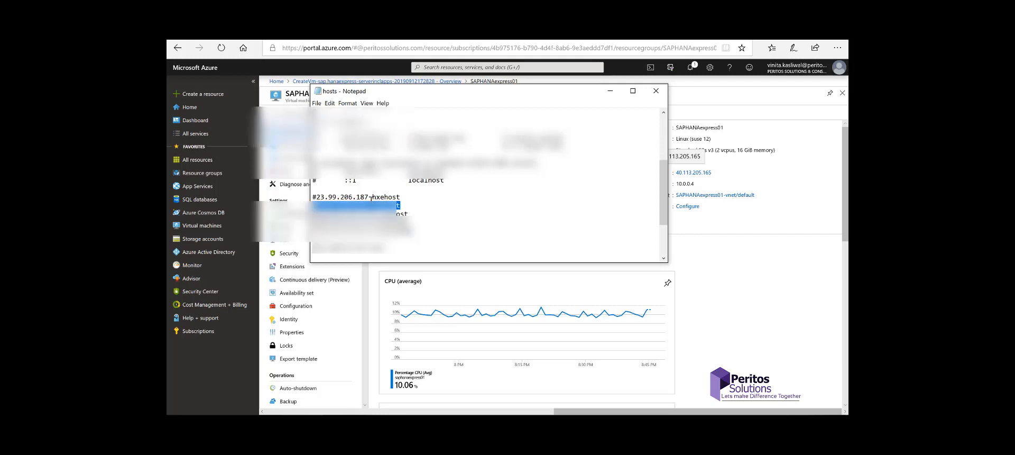
{"action": "left_click_drag", "start_coordinate": [577, 96], "coordinate": [503, 87]}
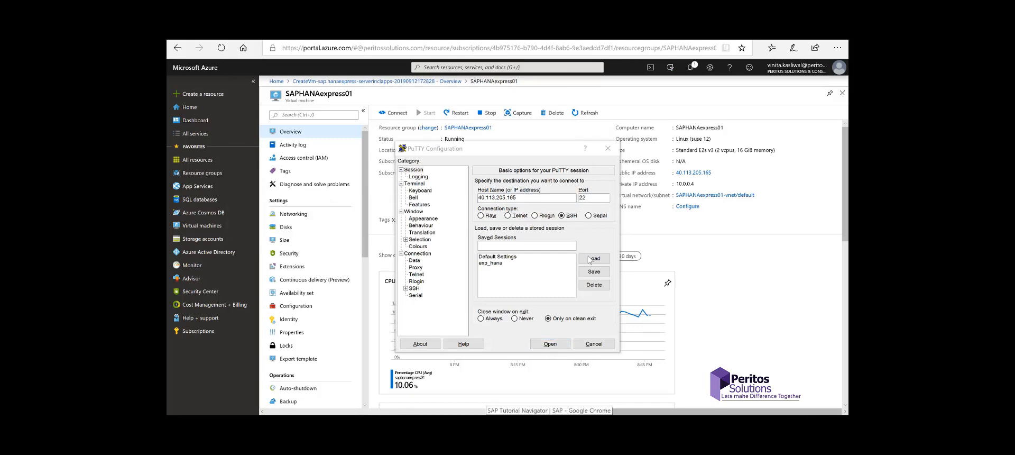
Step: SSH to 40.113.205.165, accept the host key, log in as the HANA admin and replace the expired password
{"action": "left_click", "coordinate": [550, 344]}
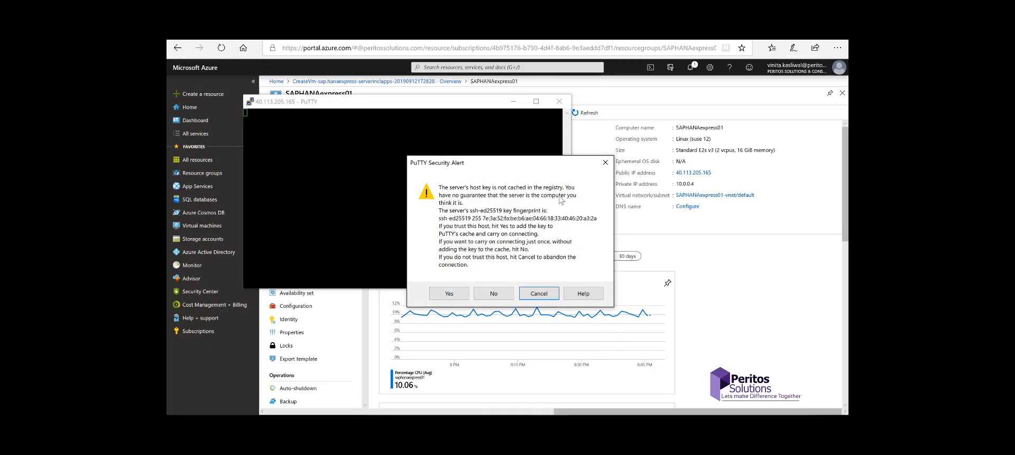
{"action": "left_click", "coordinate": [447, 293]}
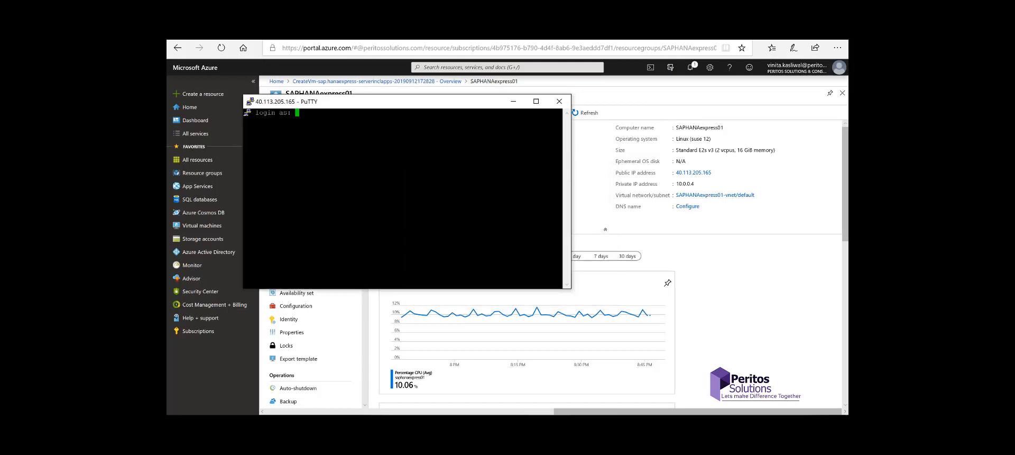
{"action": "type", "text": "hxeadm"}
{"action": "key", "text": "Return"}
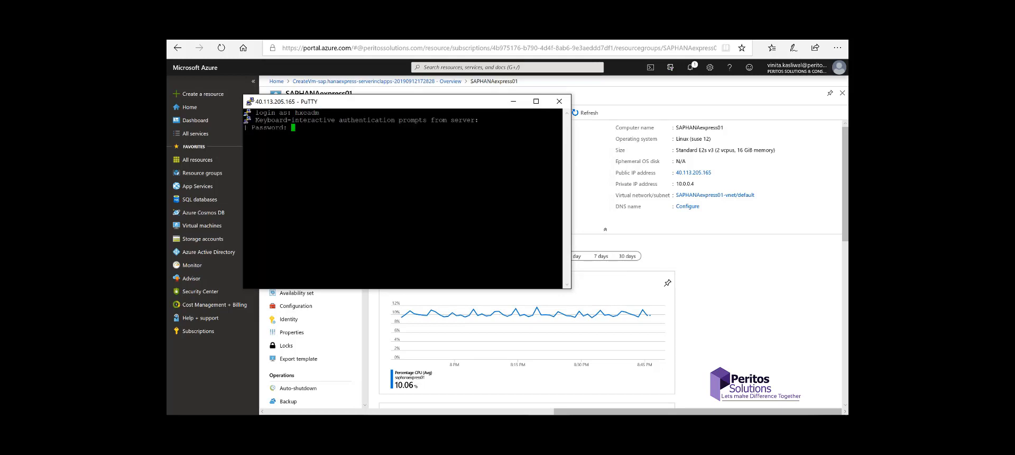
{"action": "key", "text": "Return"}
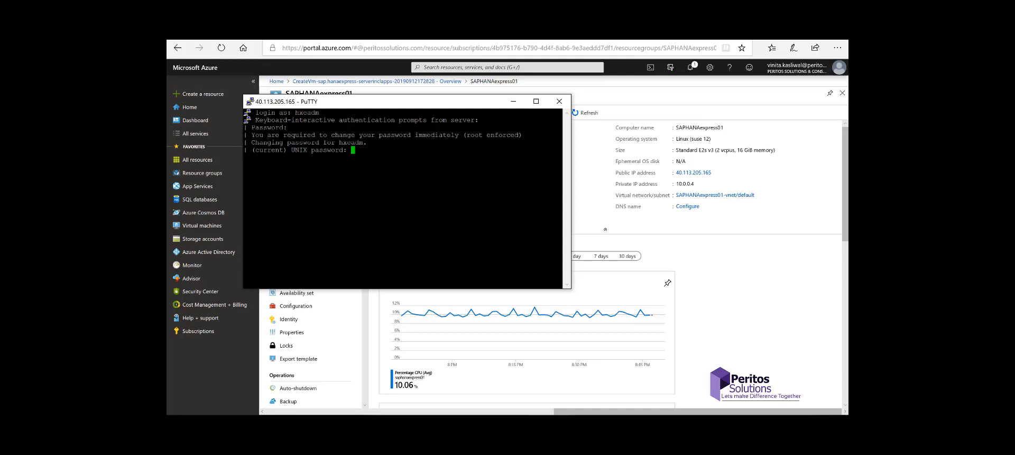
{"action": "key", "text": "Return"}
{"action": "key", "text": "Return"}
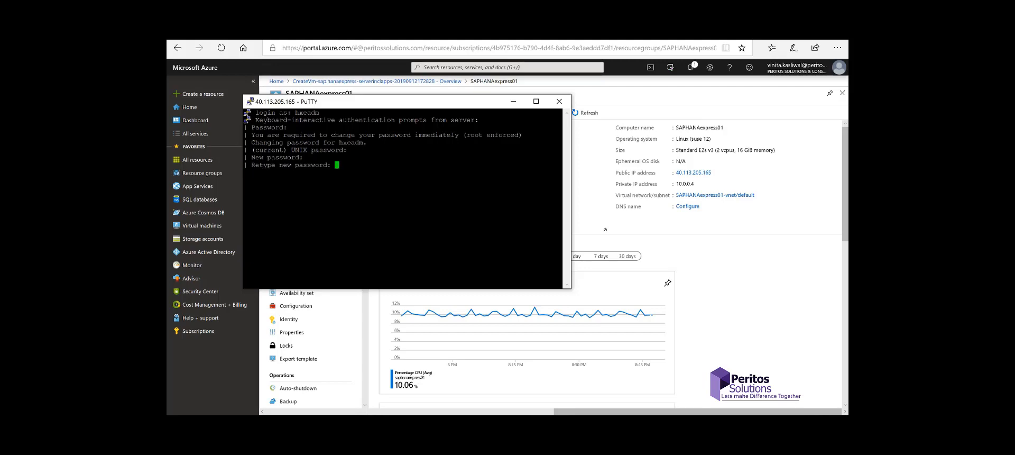
{"action": "key", "text": "Return"}
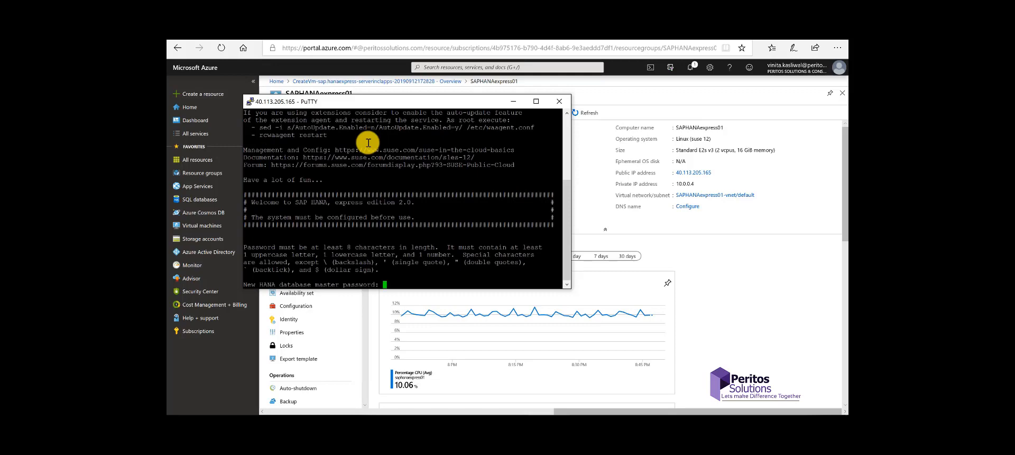
Step: Set and confirm the HANA master password, answer n to proxy, y to wait for XSA, y to proceed
{"action": "key", "text": "Return"}
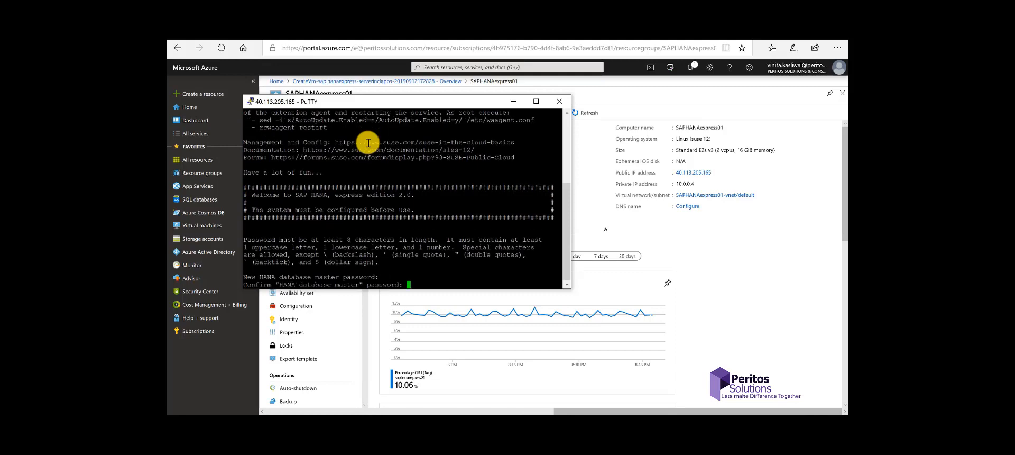
{"action": "key", "text": "Return"}
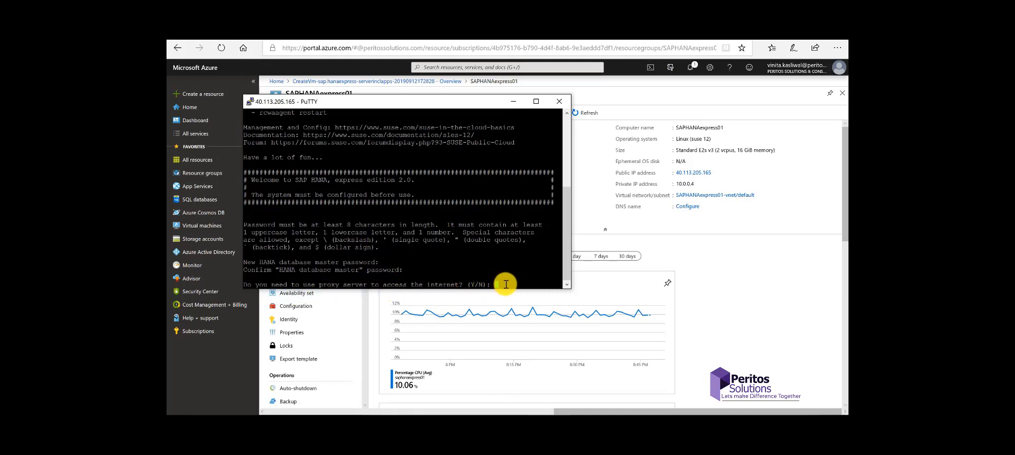
{"action": "type", "text": "n"}
{"action": "key", "text": "Return"}
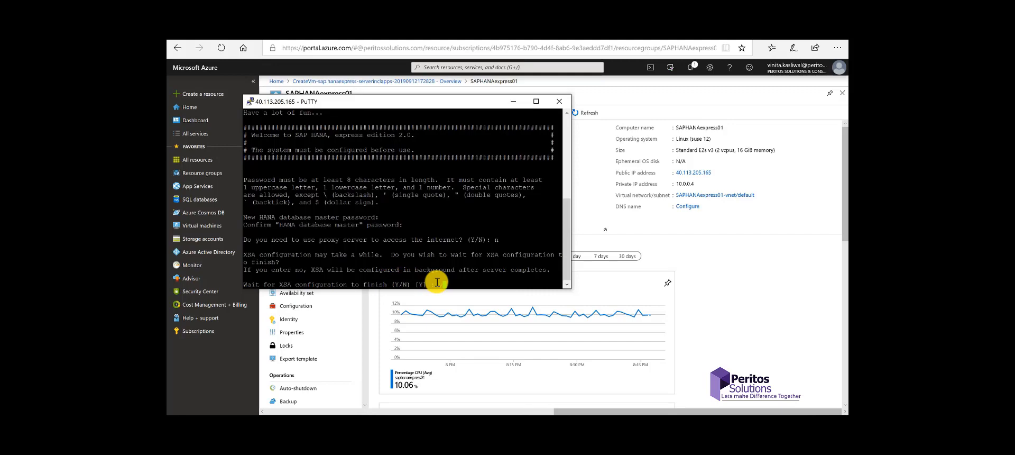
{"action": "type", "text": "y"}
{"action": "key", "text": "Return"}
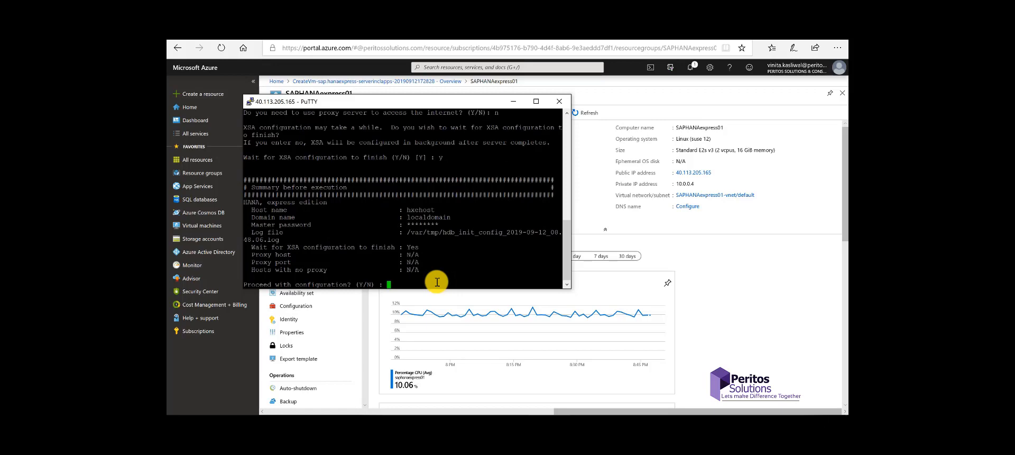
{"action": "type", "text": "y"}
{"action": "key", "text": "Return"}
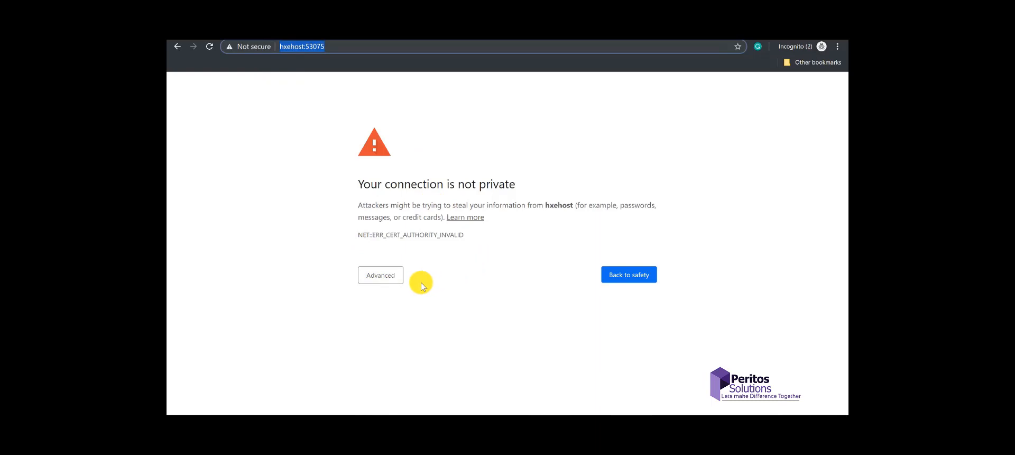
Step: Bypass Chrome's untrusted-certificate warning and proceed to hxehost:53075
{"action": "left_click", "coordinate": [392, 275]}
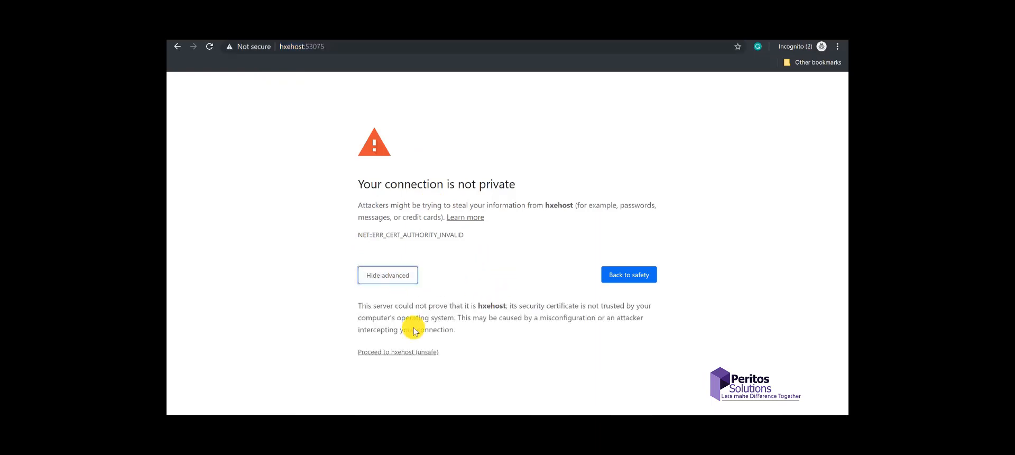
{"action": "left_click", "coordinate": [380, 352]}
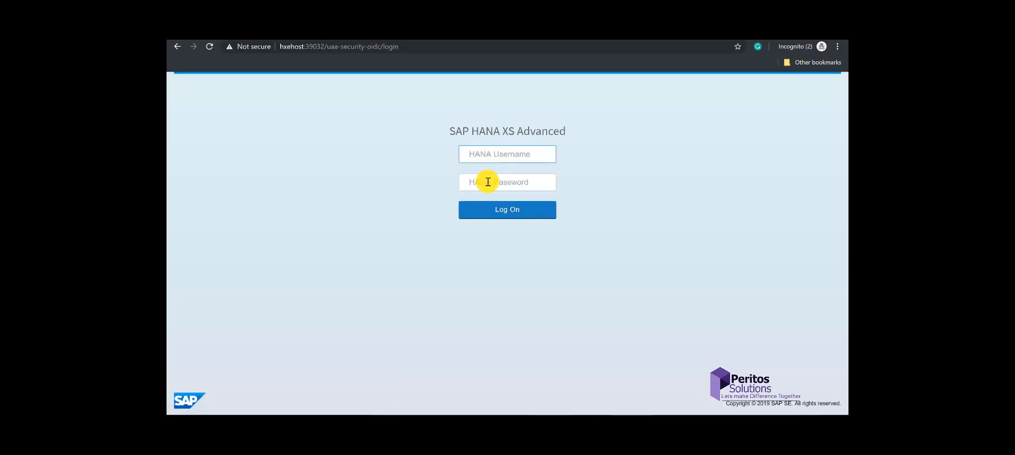
Step: Log on to XS Advanced with the XSA admin username and password
{"action": "type", "text": "xsa_admin"}
{"action": "left_click", "coordinate": [487, 182]}
{"action": "type", "text": "HX"}
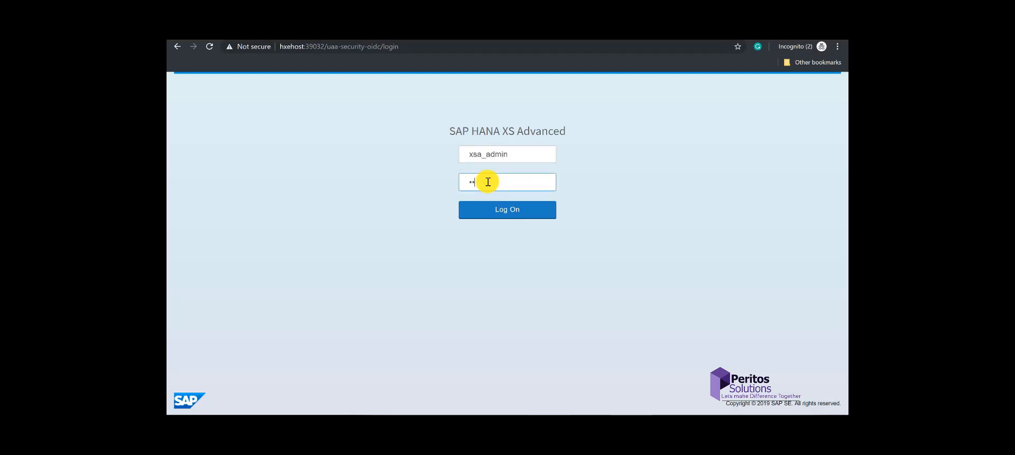
{"action": "key", "text": "Return"}
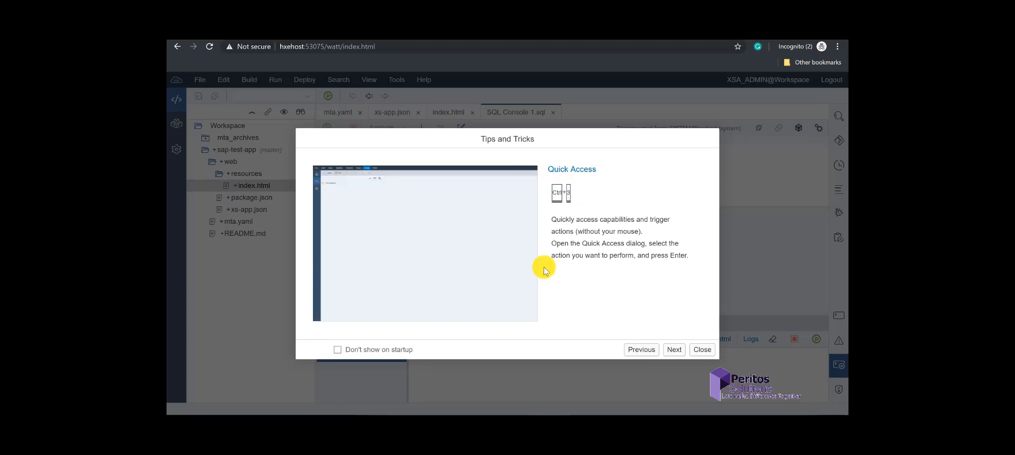
Step: Close the Tips and Tricks dialog and scroll through the Tutorial Navigator mission cards
{"action": "left_click", "coordinate": [702, 349]}
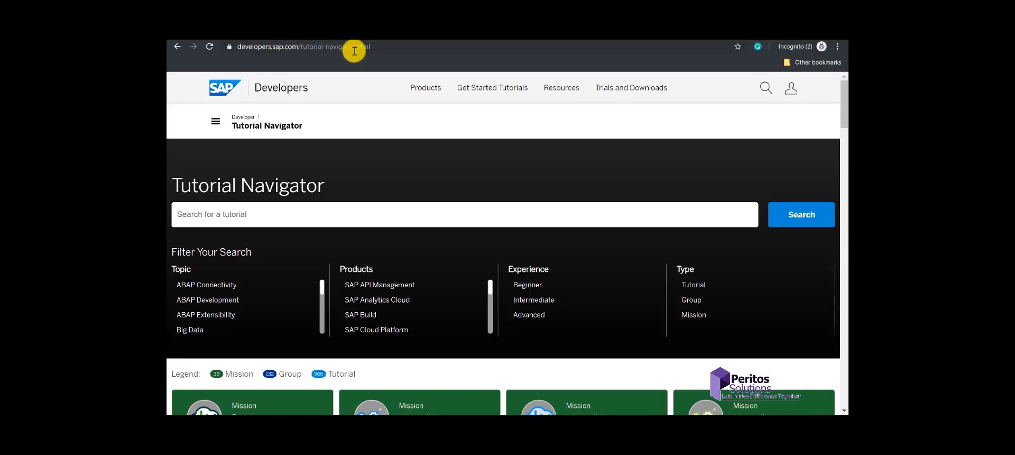
{"action": "scroll", "coordinate": [382, 236], "scroll_direction": "down", "scroll_amount": 10}
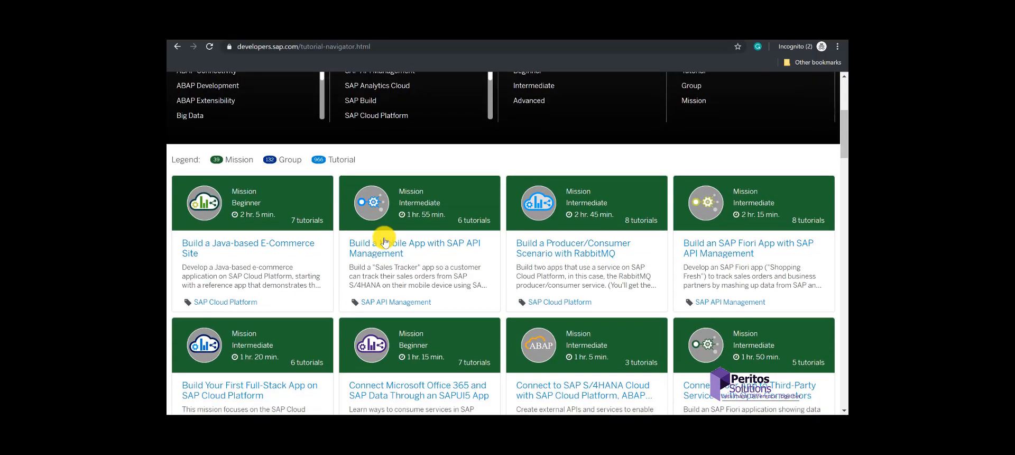
{"action": "scroll", "coordinate": [385, 238], "scroll_direction": "down", "scroll_amount": 4}
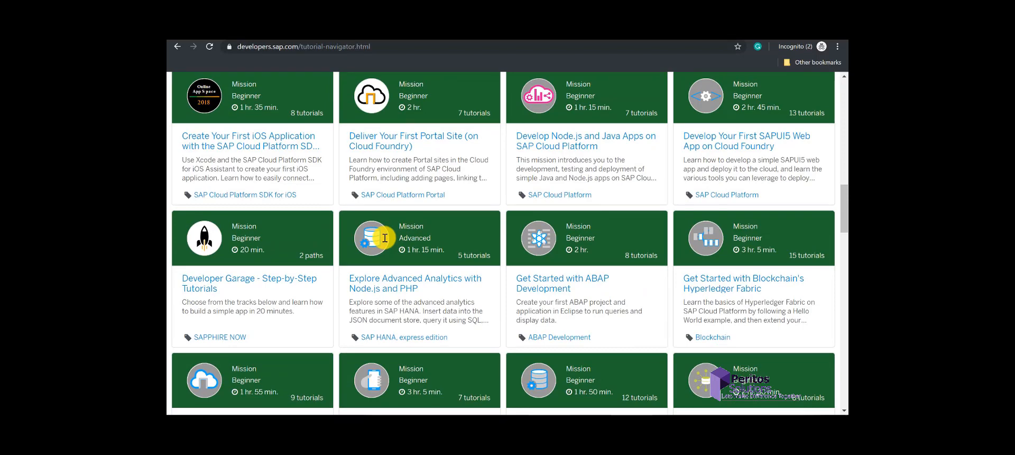